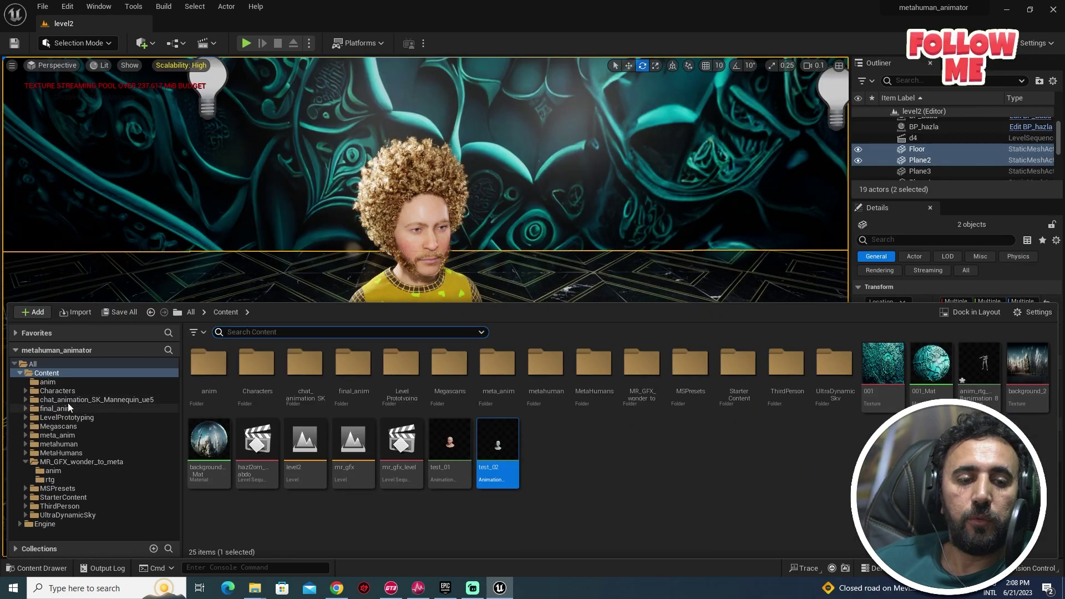
Open the test_01 facial animation from the Content folder and examine its playback on the preview head.
{"action": "left_click", "coordinate": [47, 373]}
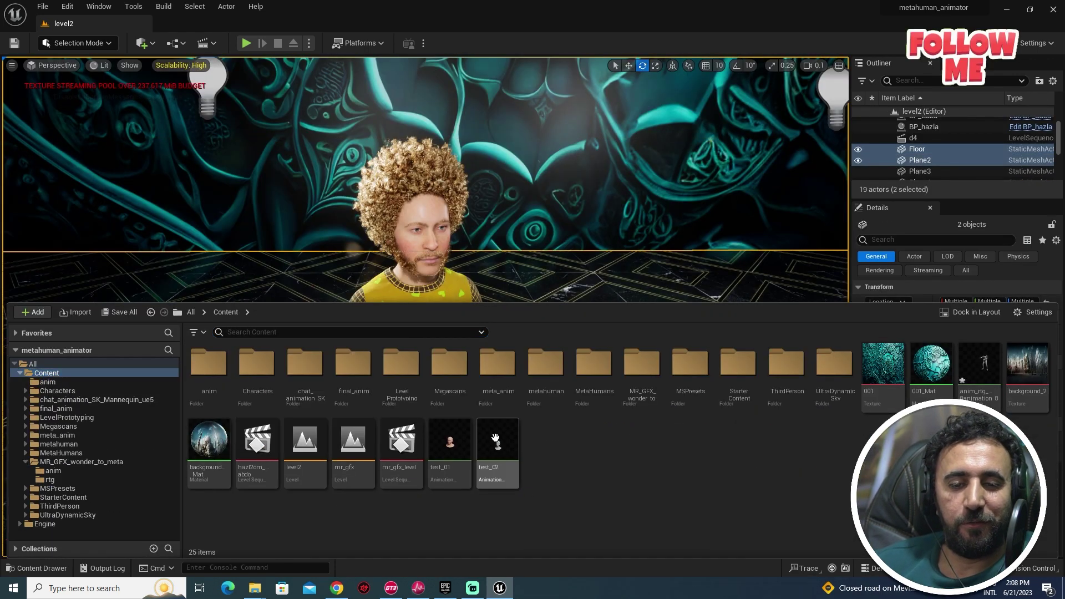
{"action": "left_click", "coordinate": [448, 440]}
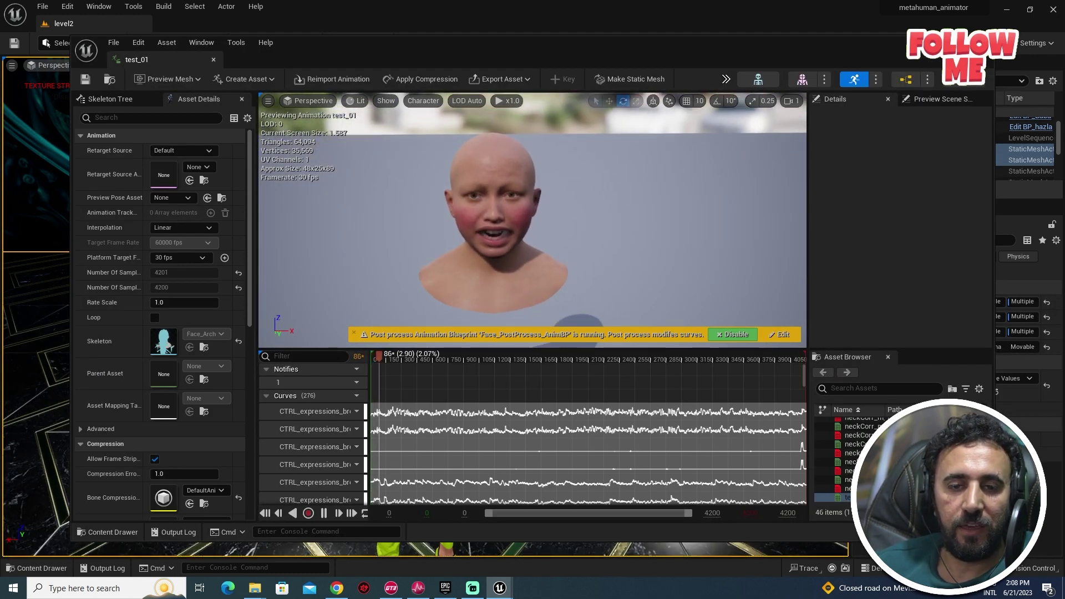
{"action": "scroll", "coordinate": [544, 198], "scroll_direction": "down", "scroll_amount": 4}
{"action": "scroll", "coordinate": [544, 198], "scroll_direction": "up", "scroll_amount": 4}
{"action": "mouse_move", "coordinate": [545, 198]}
{"action": "right_mouse_down"}
{"action": "mouse_move", "coordinate": [522, 188]}
{"action": "mouse_move", "coordinate": [536, 210]}
{"action": "right_mouse_up"}
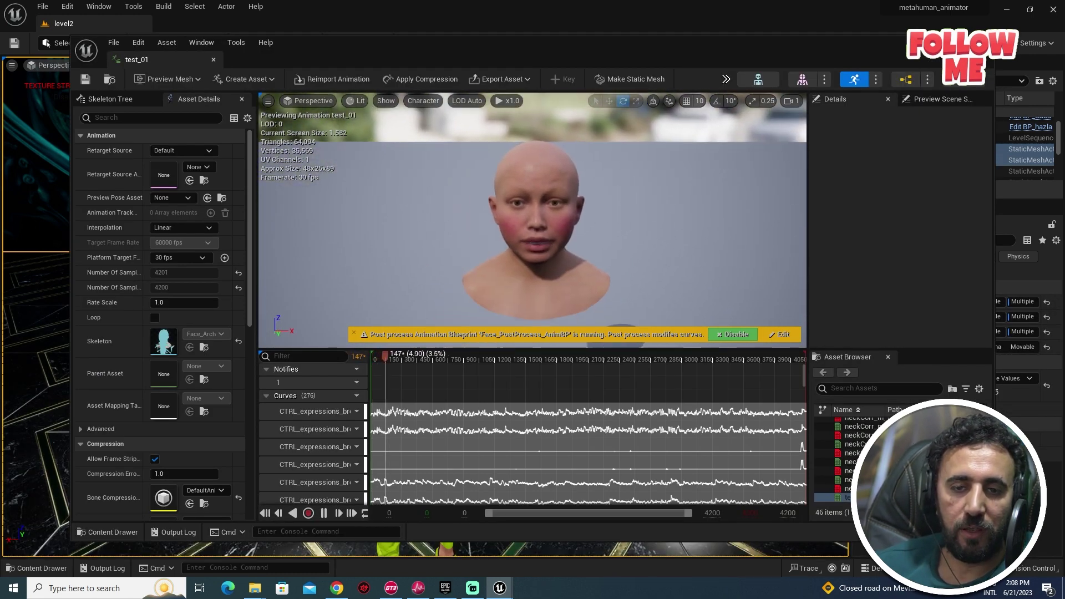
{"action": "scroll", "coordinate": [533, 211], "scroll_direction": "up", "scroll_amount": 5}
{"action": "scroll", "coordinate": [521, 211], "scroll_direction": "down", "scroll_amount": 8}
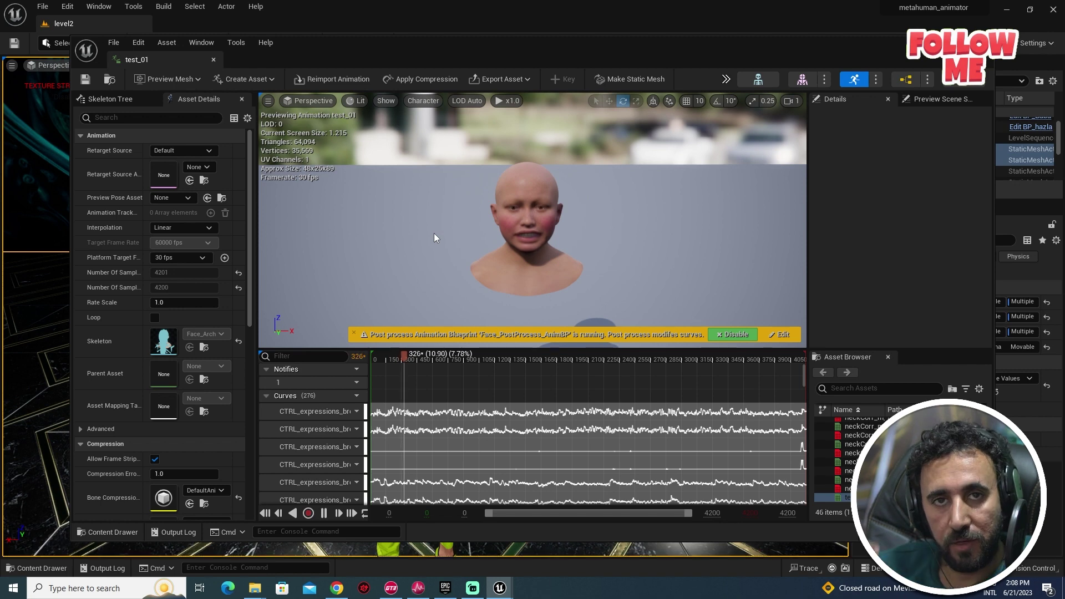
{"action": "right_click_drag", "start_coordinate": [434, 233], "coordinate": [428, 217]}
{"action": "mouse_move", "coordinate": [541, 202]}
{"action": "right_mouse_down"}
{"action": "mouse_move", "coordinate": [541, 188]}
{"action": "mouse_move", "coordinate": [542, 202]}
{"action": "right_mouse_up"}
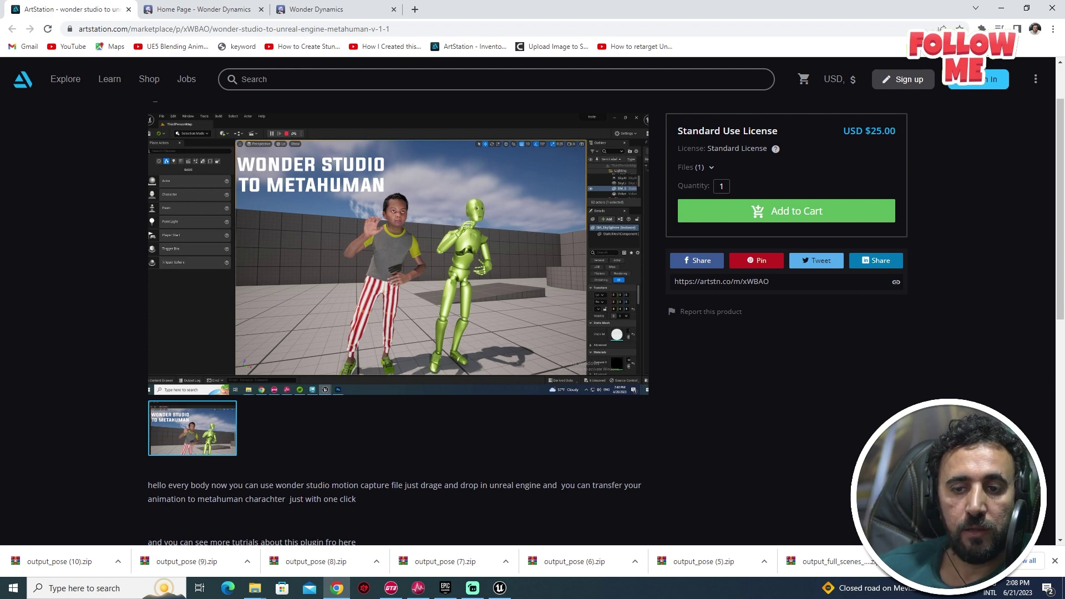
In File Explorer, extract the MR-GFX-unreal-wonderstudio-v1-3 archive to D:\newprogram\MR-GFX-unreal-wonderstudio-v1-3.
{"action": "key", "text": "alt+Tab"}
{"action": "left_click", "coordinate": [241, 264]}
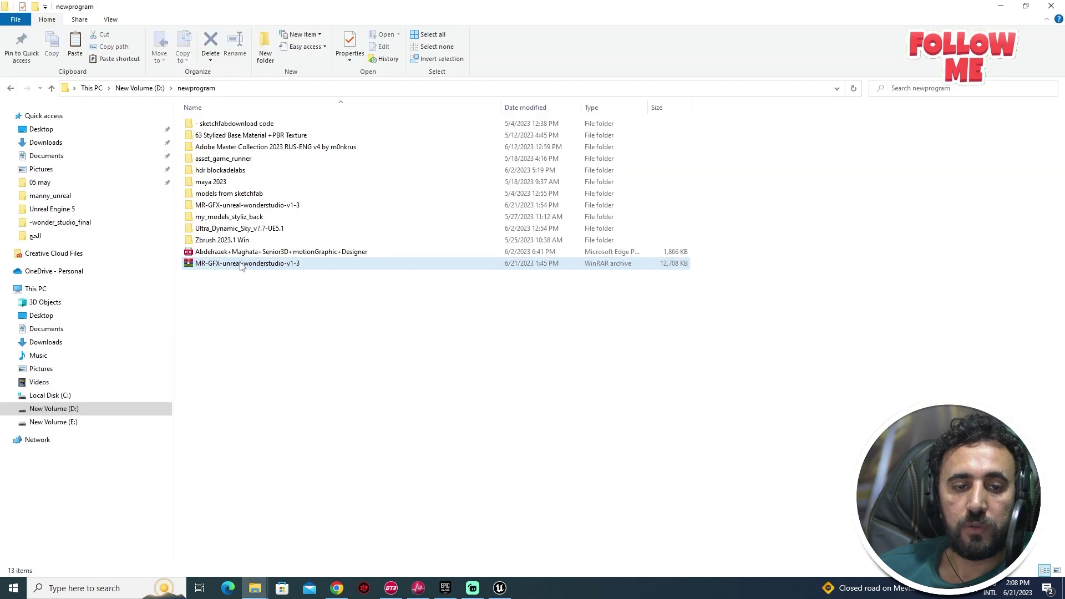
{"action": "right_click", "coordinate": [243, 269]}
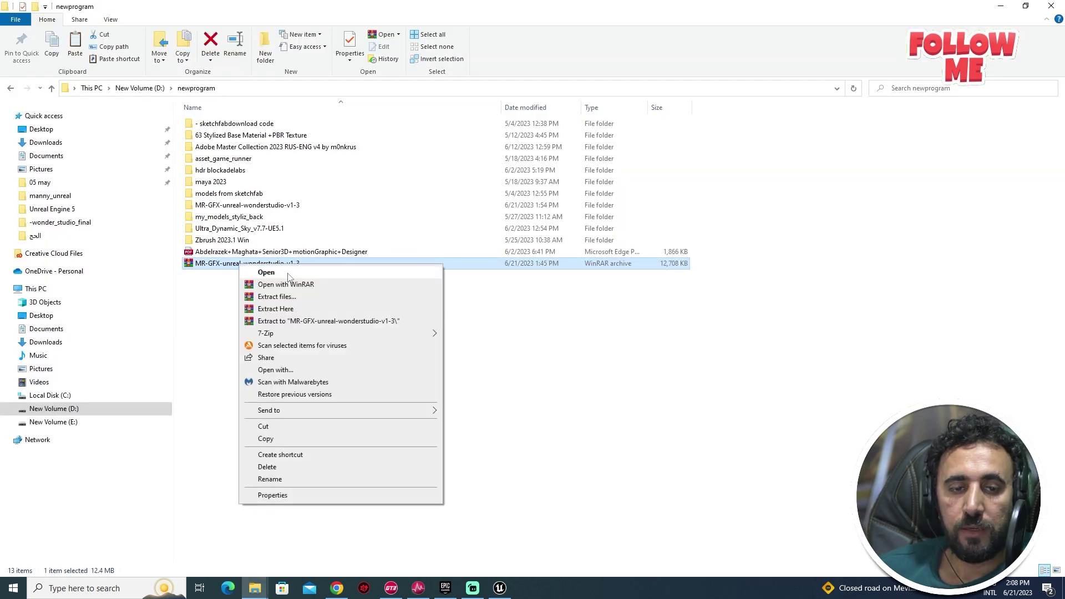
{"action": "left_click", "coordinate": [288, 299]}
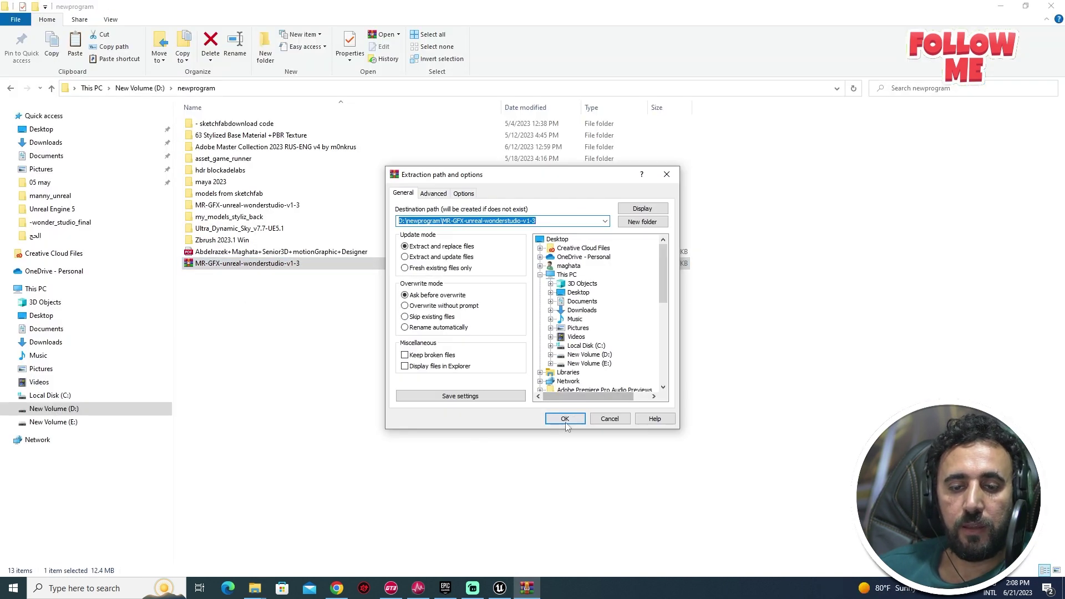
{"action": "left_click", "coordinate": [565, 418]}
{"action": "left_click", "coordinate": [511, 361]}
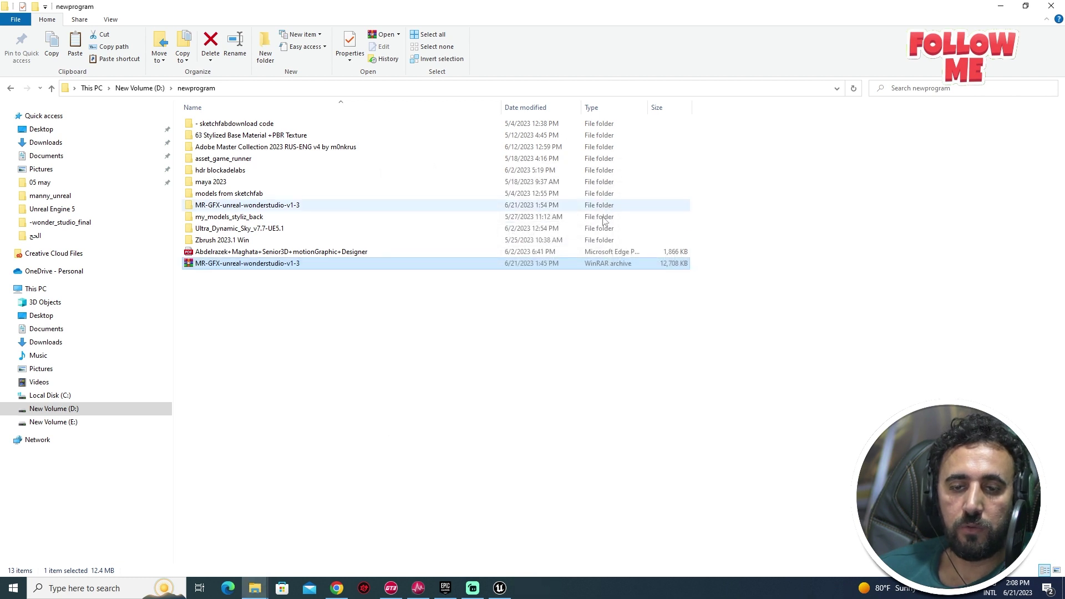
Try to copy the extracted MR_GFX_wonder_to_meta folder into the metahuman_animator project's Content folder on disk, replacing the existing files.
{"action": "double_click", "coordinate": [237, 206]}
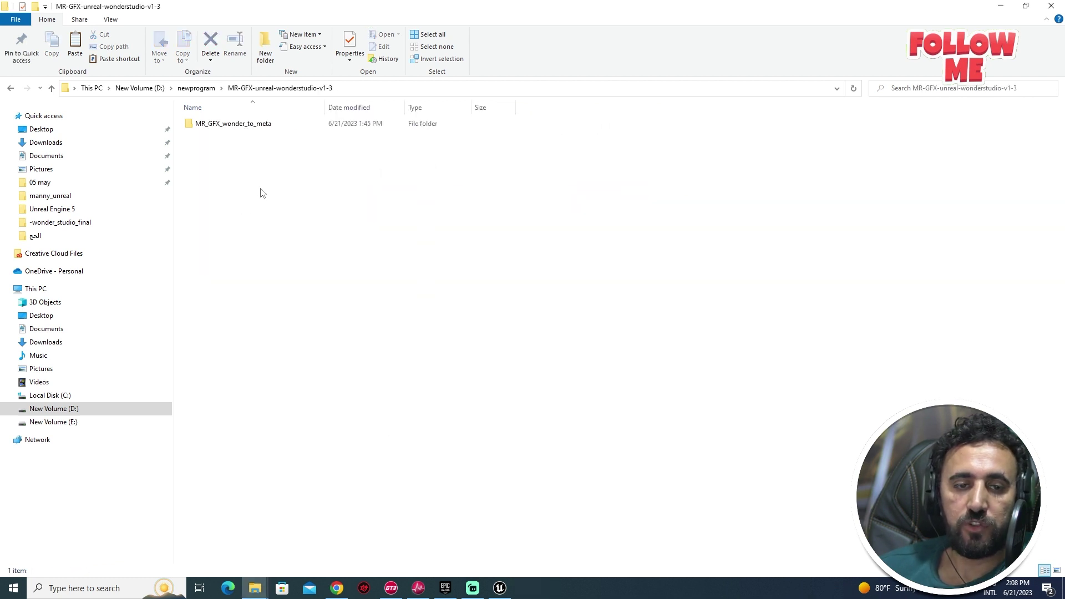
{"action": "left_click", "coordinate": [230, 126]}
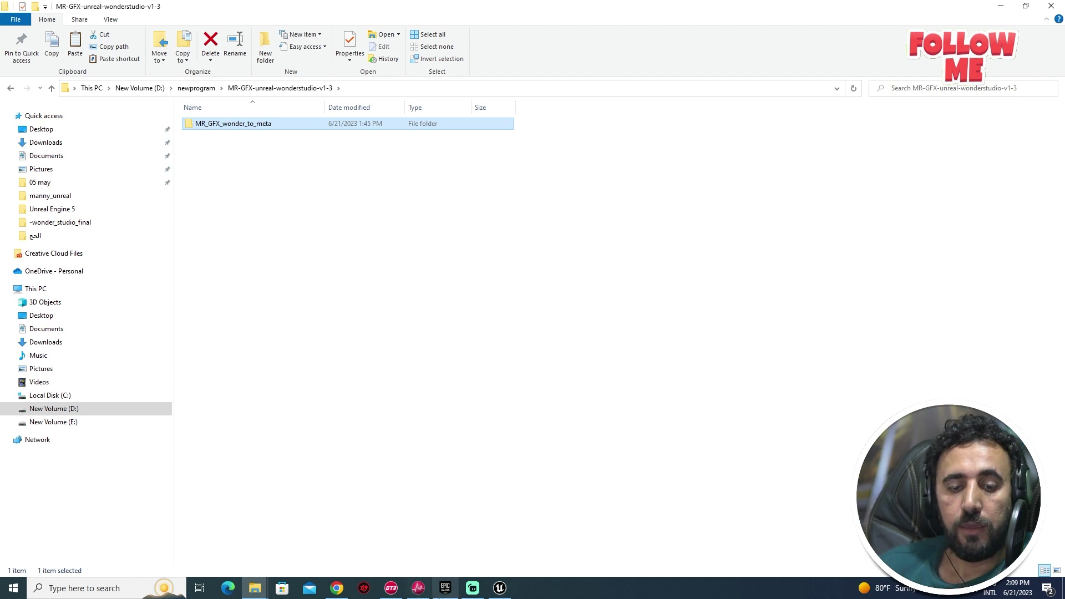
{"action": "left_click", "coordinate": [499, 589]}
{"action": "right_click", "coordinate": [53, 373]}
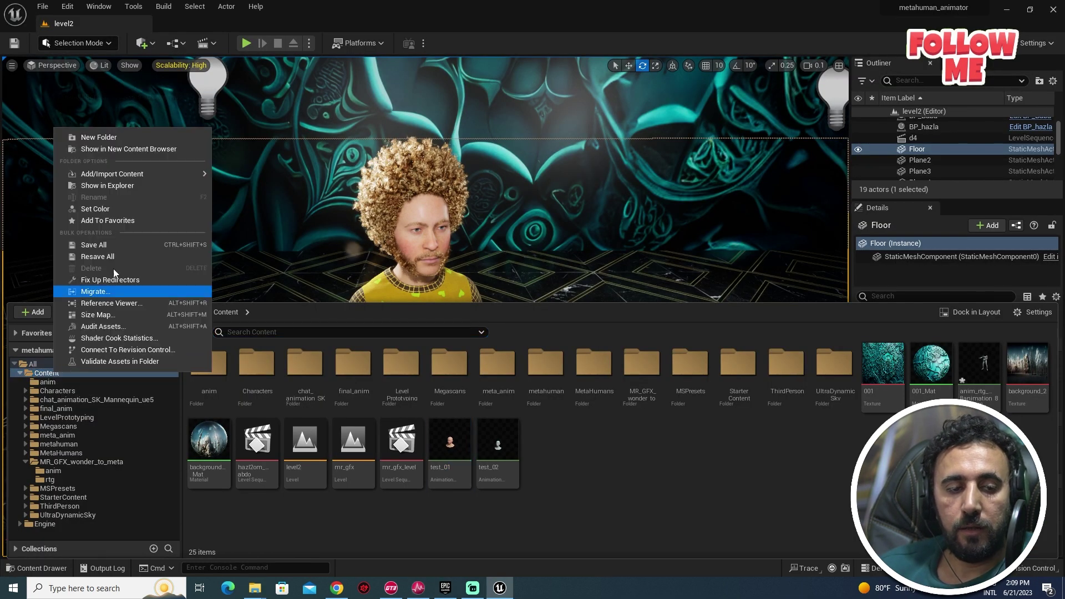
{"action": "left_click", "coordinate": [119, 186]}
{"action": "key", "text": "ctrl+v"}
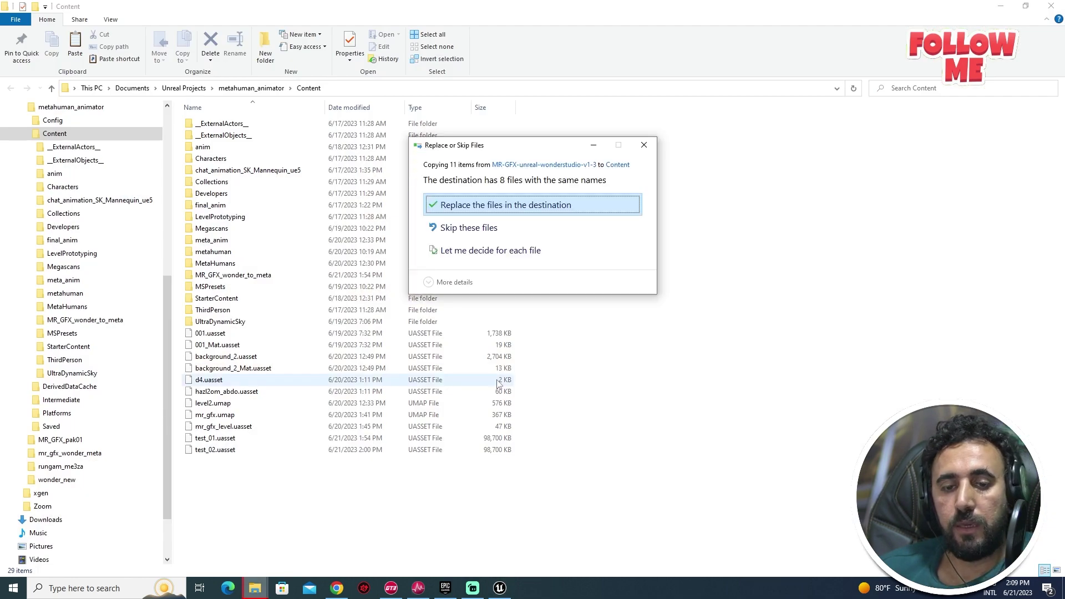
{"action": "key", "text": "Return"}
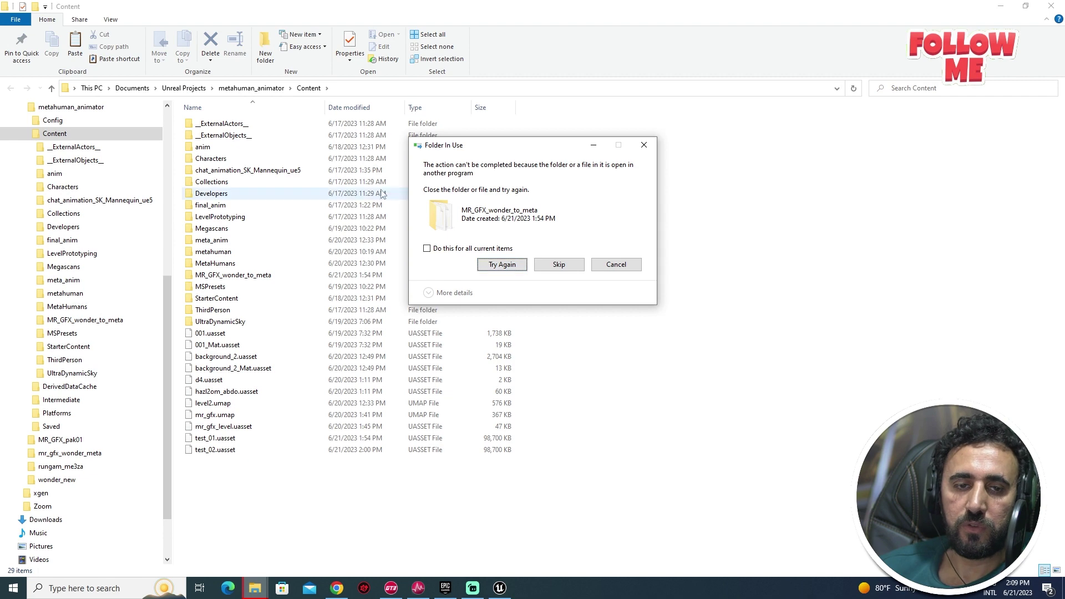
{"action": "left_click", "coordinate": [616, 265]}
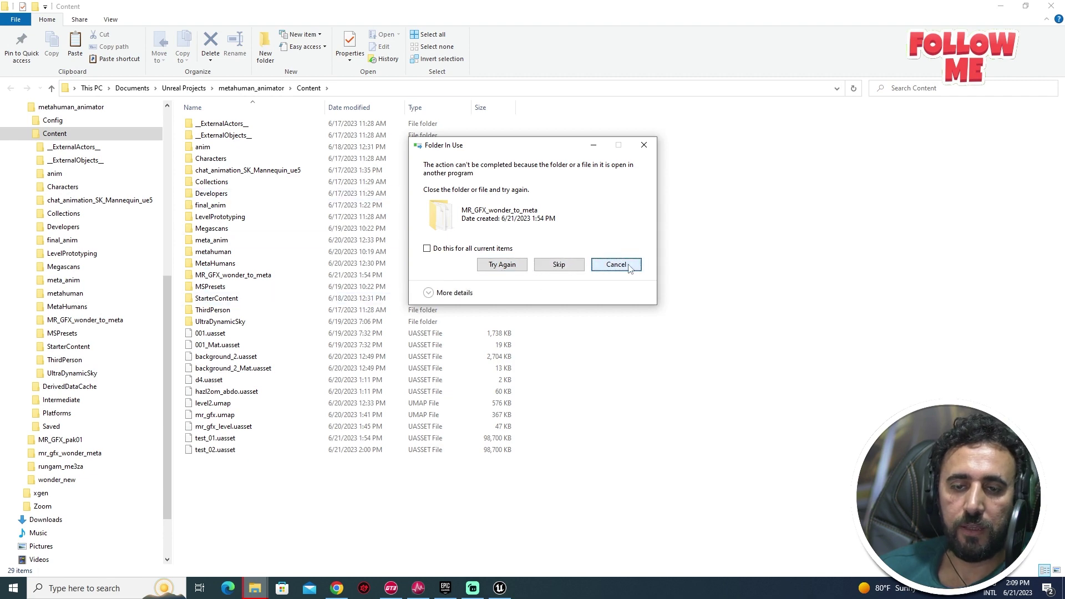
Switch to Unreal Editor, inspect the wonder_meta skeletal mesh in the MR_GFX_wonder_to_meta folder, and close it.
{"action": "key", "text": "alt+Tab"}
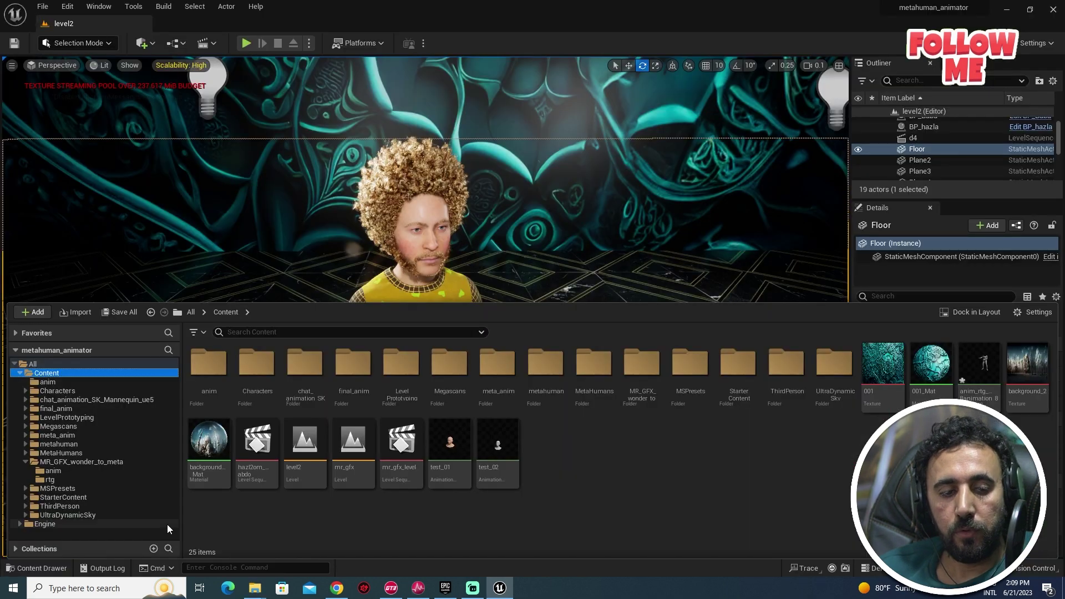
{"action": "left_click", "coordinate": [75, 462]}
{"action": "left_click", "coordinate": [344, 359]}
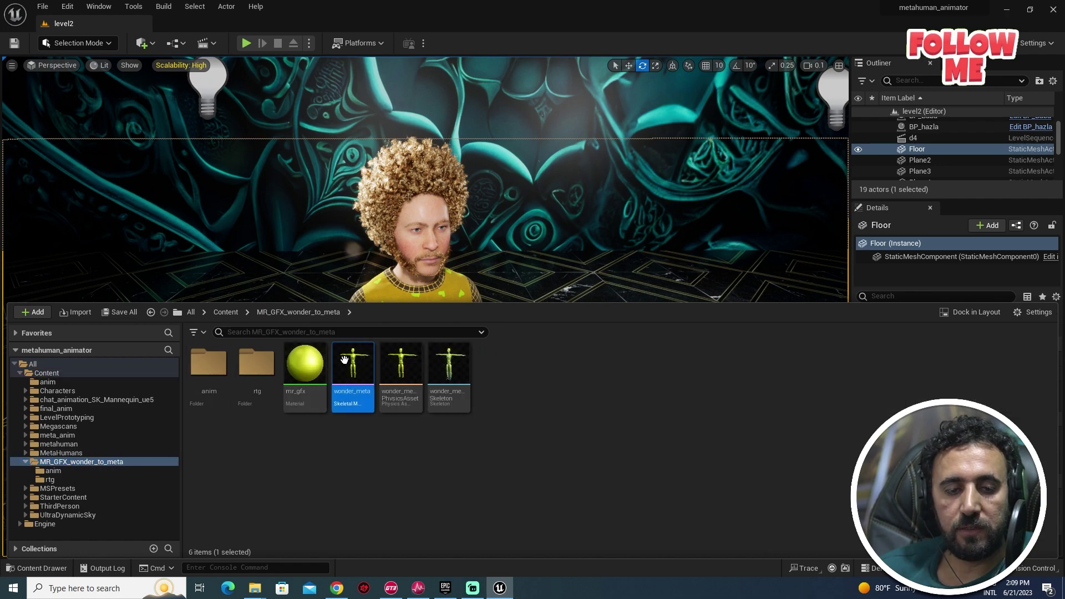
{"action": "double_click", "coordinate": [344, 359]}
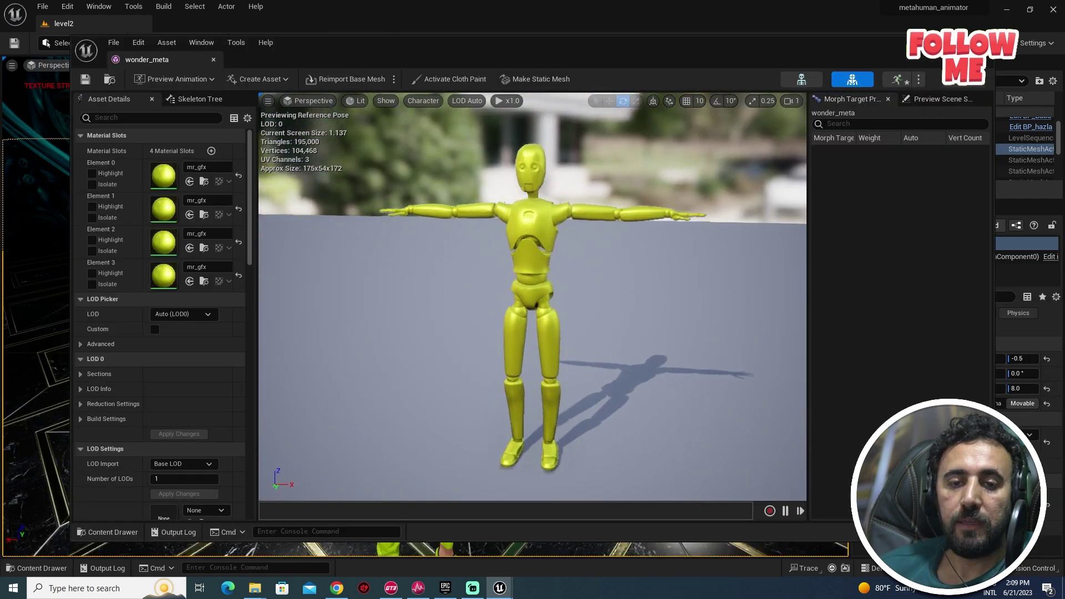
{"action": "mouse_move", "coordinate": [465, 346]}
{"action": "left_mouse_down"}
{"action": "mouse_move", "coordinate": [422, 346]}
{"action": "mouse_move", "coordinate": [465, 346]}
{"action": "left_mouse_up"}
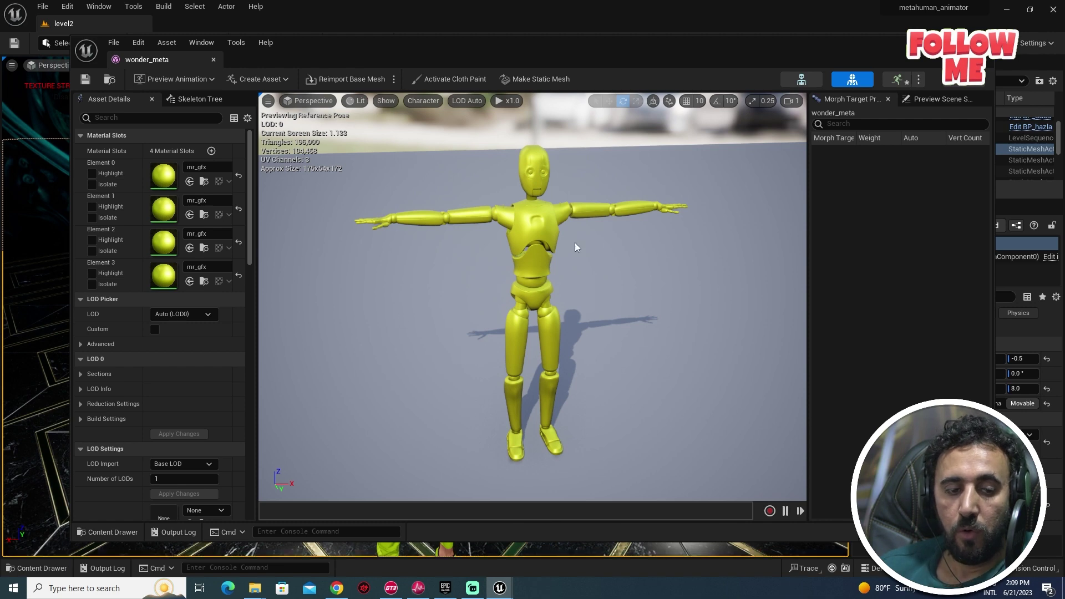
{"action": "left_click", "coordinate": [984, 45]}
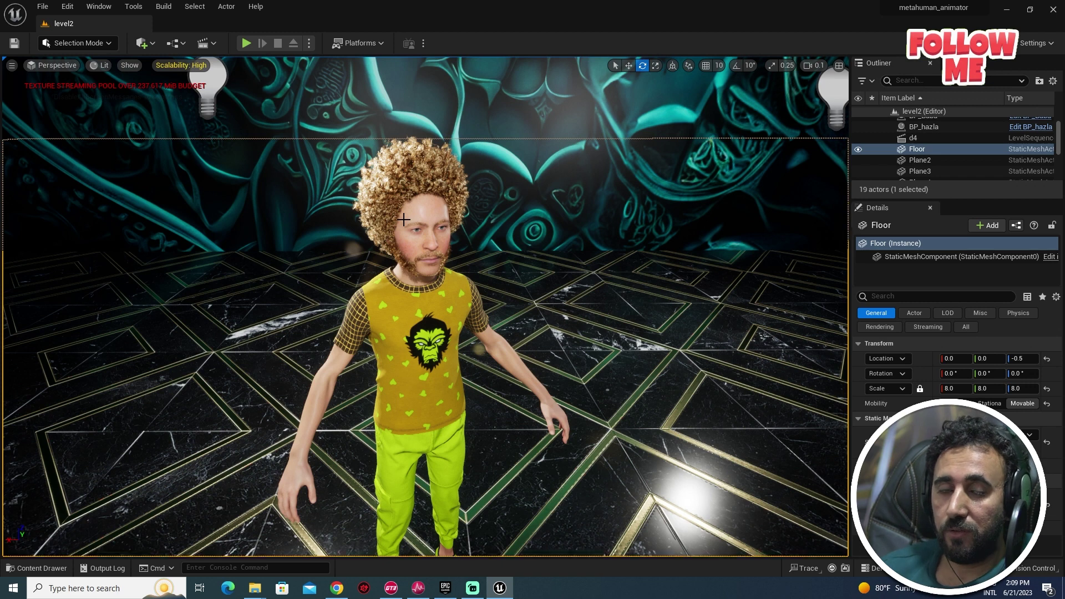
Switch to Wonder Studio in the browser, open the Advanced green-screen project, and play its video.
{"action": "left_click", "coordinate": [336, 588]}
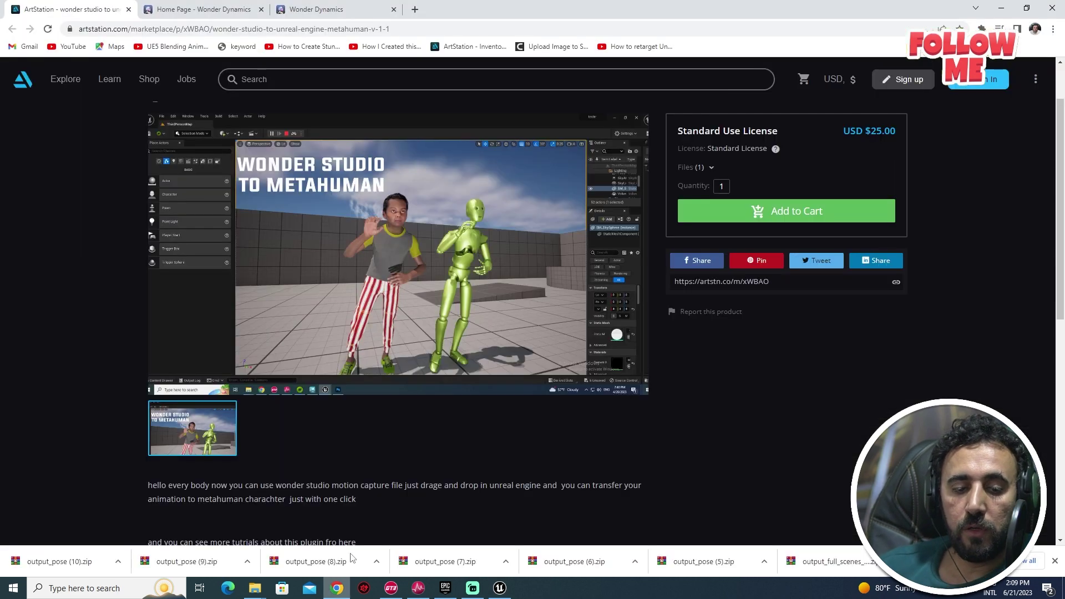
{"action": "left_click", "coordinate": [298, 10]}
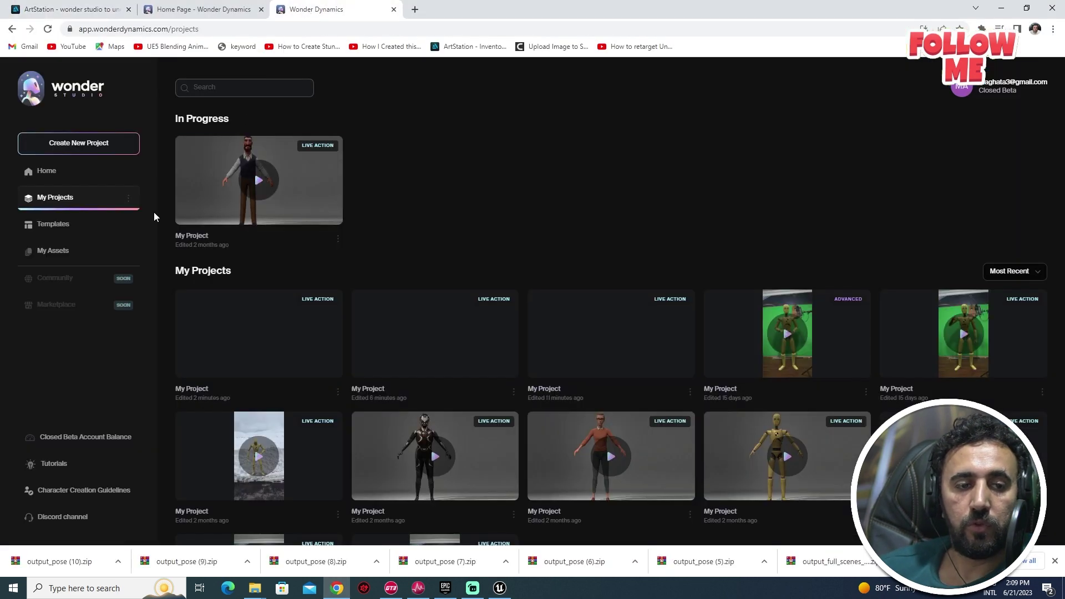
{"action": "scroll", "coordinate": [470, 355], "scroll_direction": "down", "scroll_amount": 2}
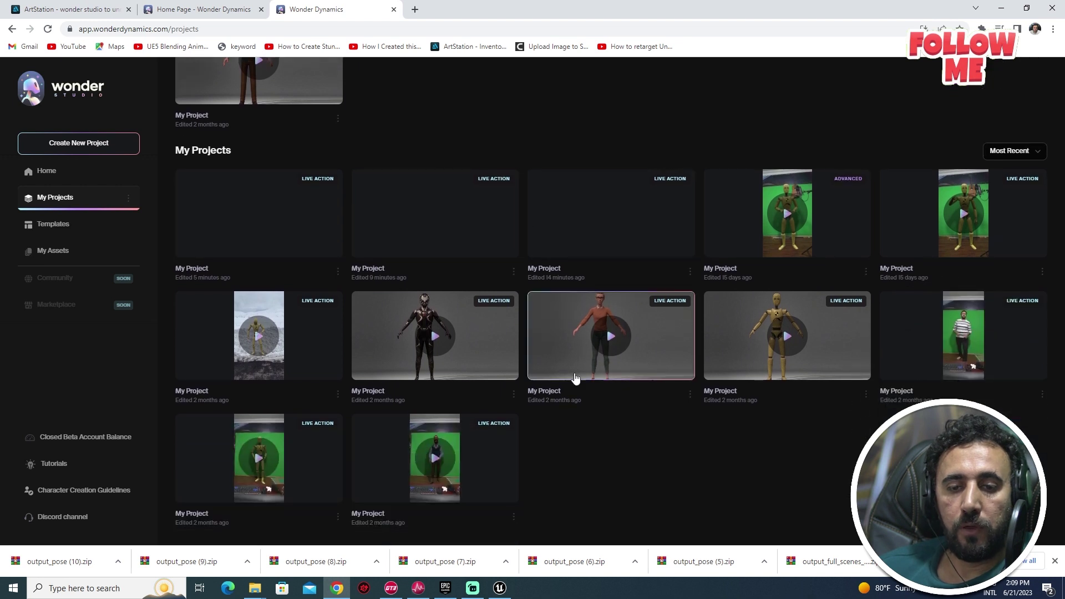
{"action": "left_click", "coordinate": [806, 239]}
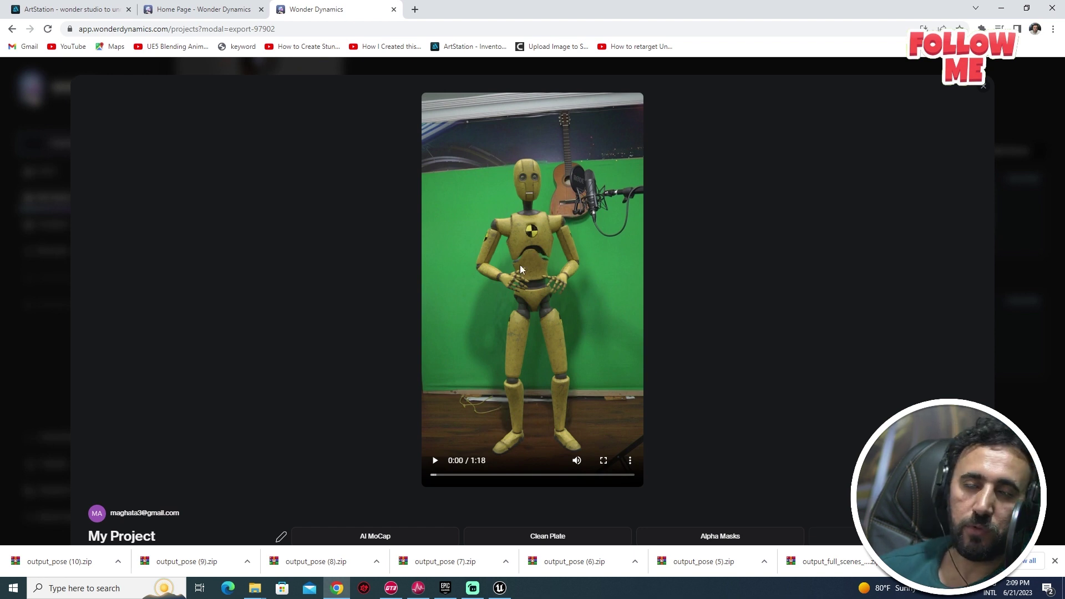
{"action": "scroll", "coordinate": [534, 417], "scroll_direction": "down", "scroll_amount": 1}
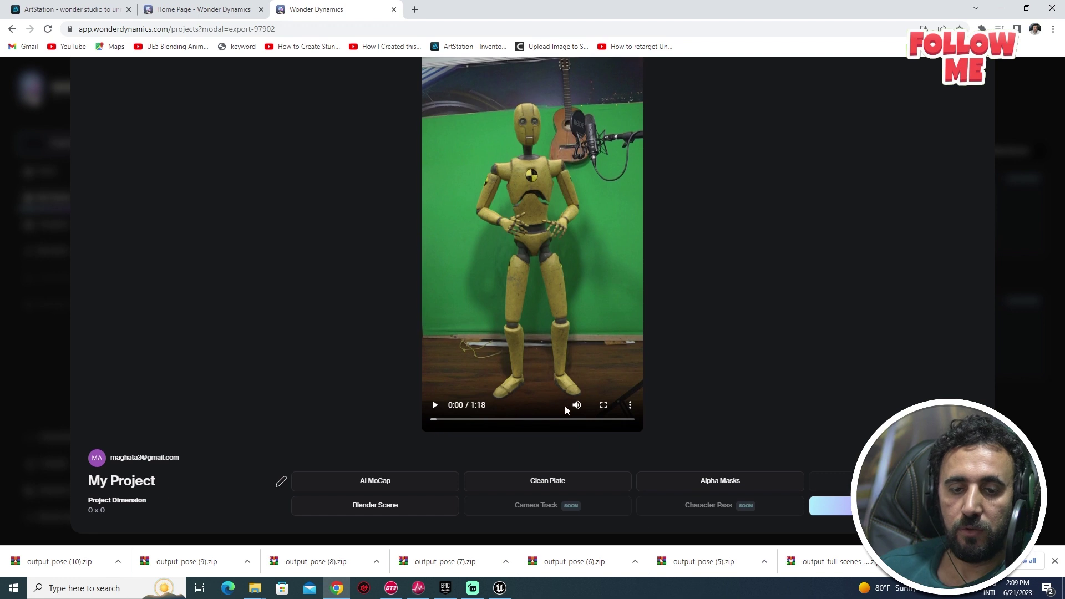
{"action": "left_click", "coordinate": [436, 406]}
{"action": "left_click", "coordinate": [486, 420]}
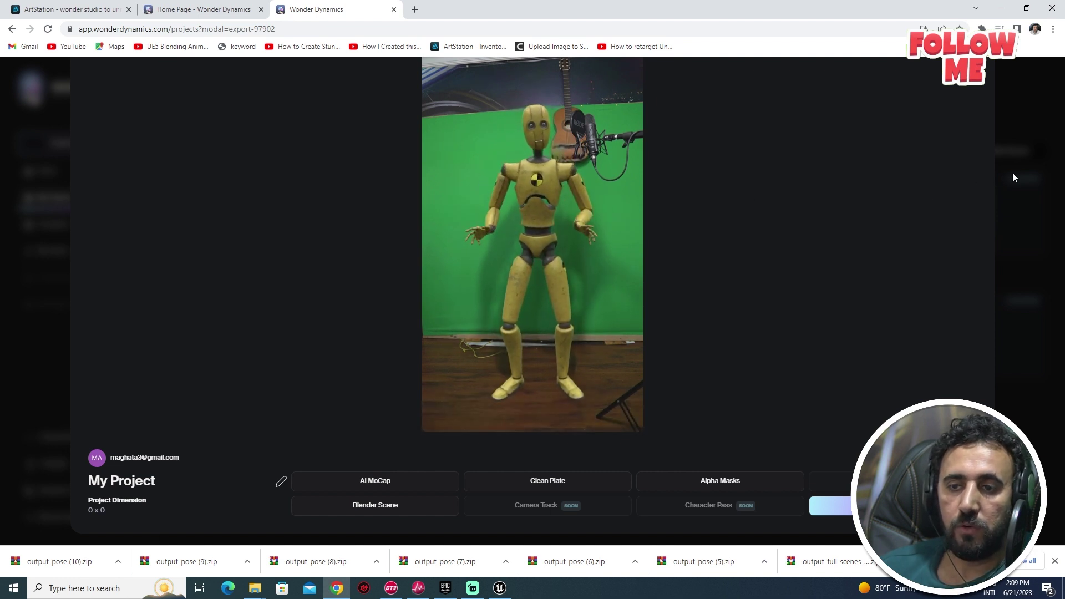
Download the project's AI MoCap archive and open the cut_0 folder of the extracted output_pose (11).
{"action": "left_click", "coordinate": [374, 484]}
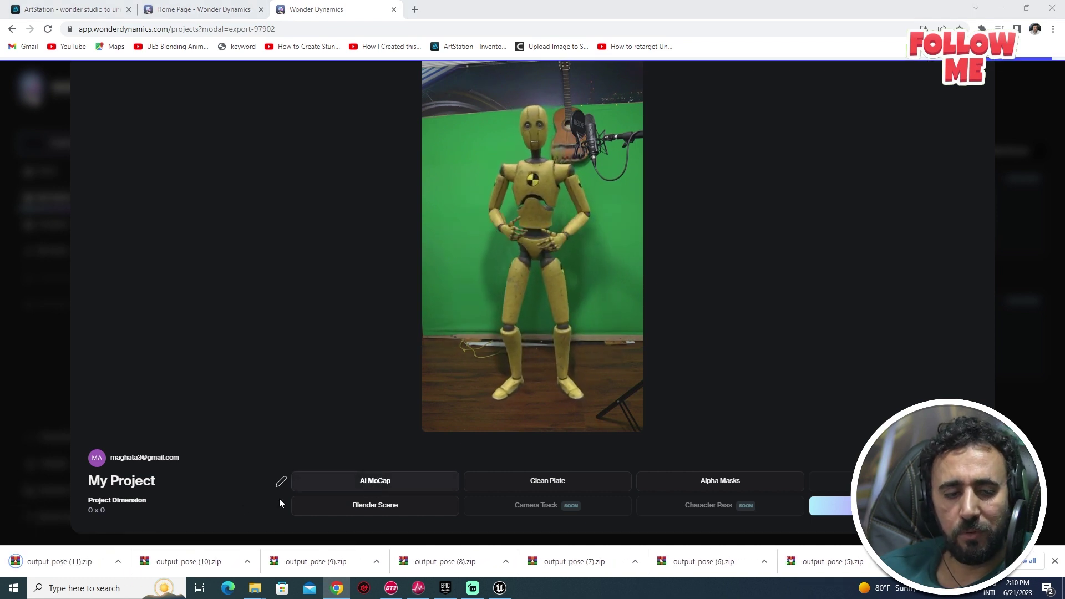
{"action": "left_click", "coordinate": [117, 561]}
{"action": "left_click", "coordinate": [179, 526]}
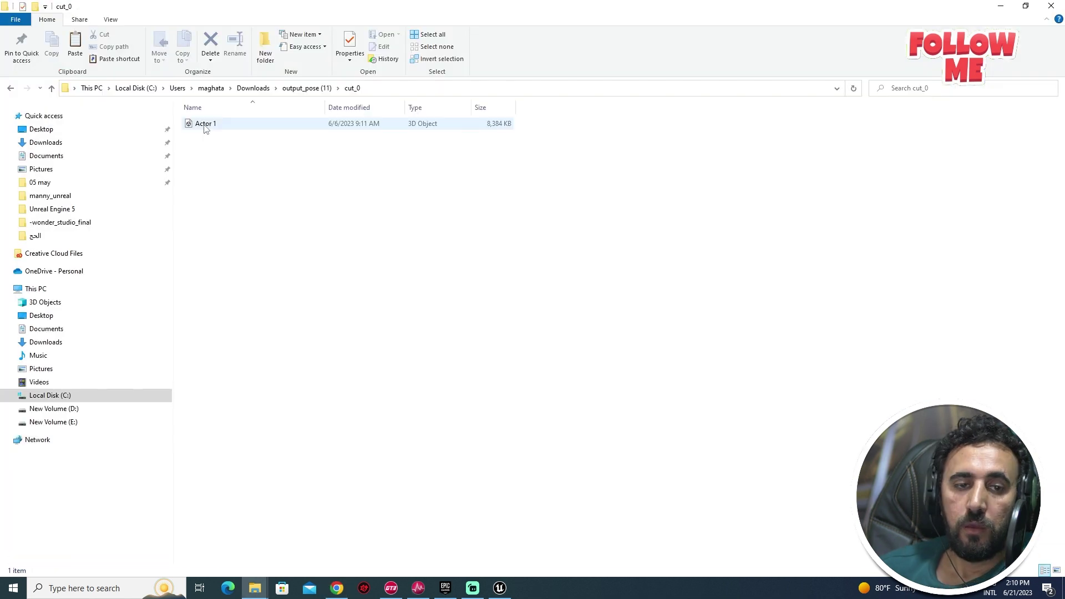
Rename the Actor 1 motion capture file as anim_11.
{"action": "left_click", "coordinate": [207, 125]}
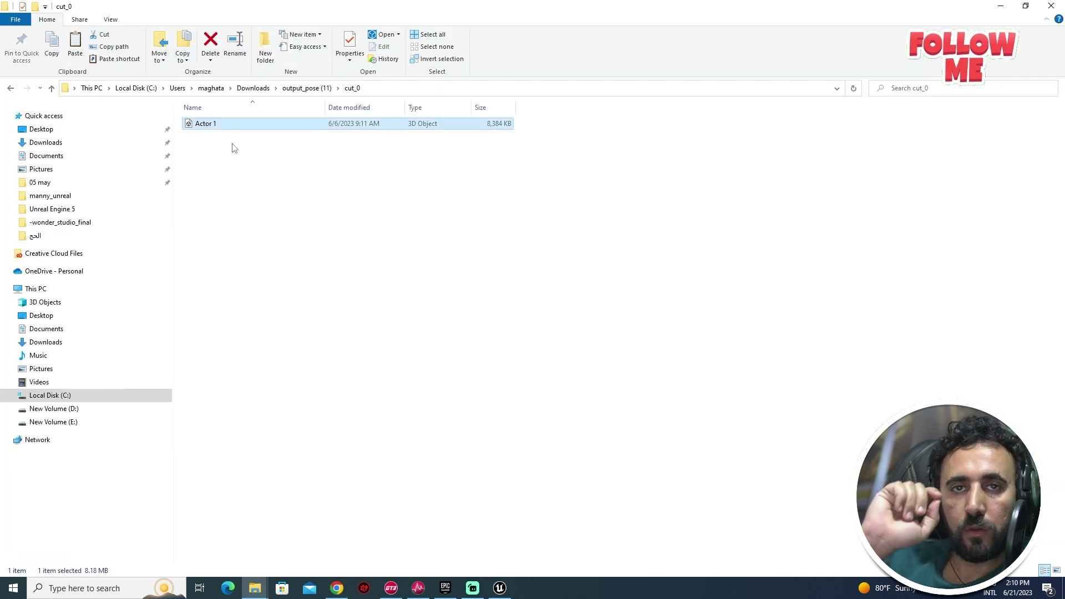
{"action": "key", "text": "F2"}
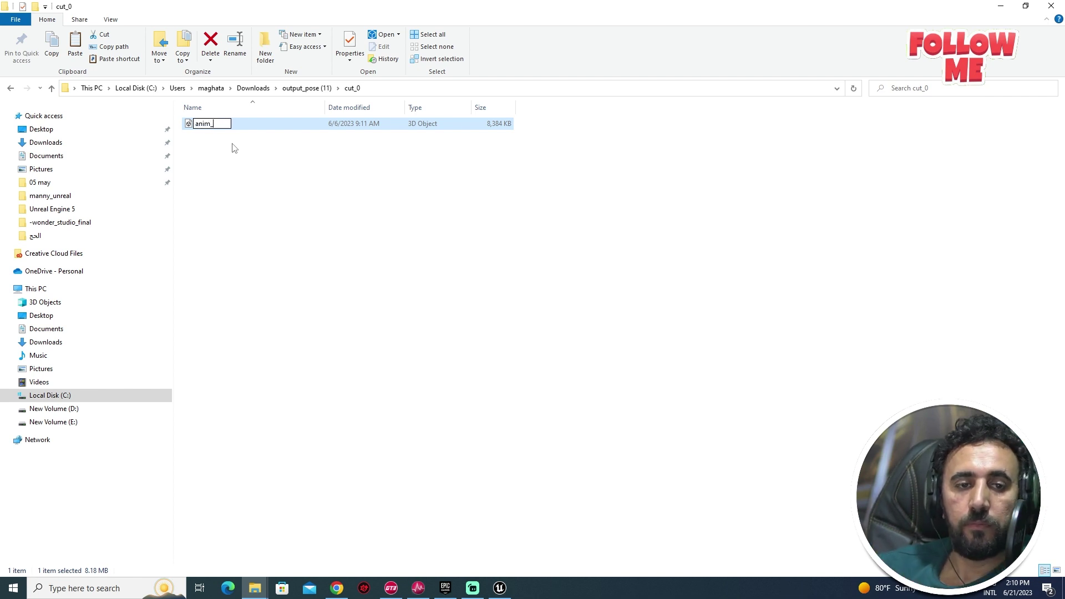
{"action": "key", "text": "Return"}
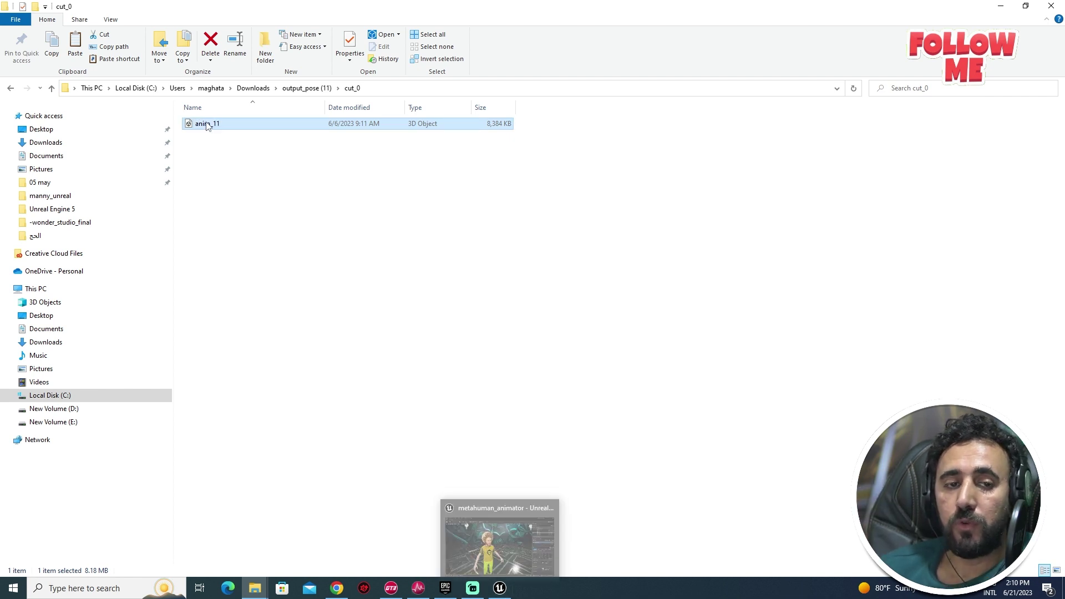
Switch to Unreal Editor, dock the content browser in the layout, and enlarge it.
{"action": "left_click_drag", "start_coordinate": [208, 125], "coordinate": [564, 238]}
{"action": "key", "text": "alt+Tab"}
{"action": "key", "text": "alt+Tab"}
{"action": "left_click", "coordinate": [564, 237], "text": "ctrl"}
{"action": "key", "text": "ctrl+space"}
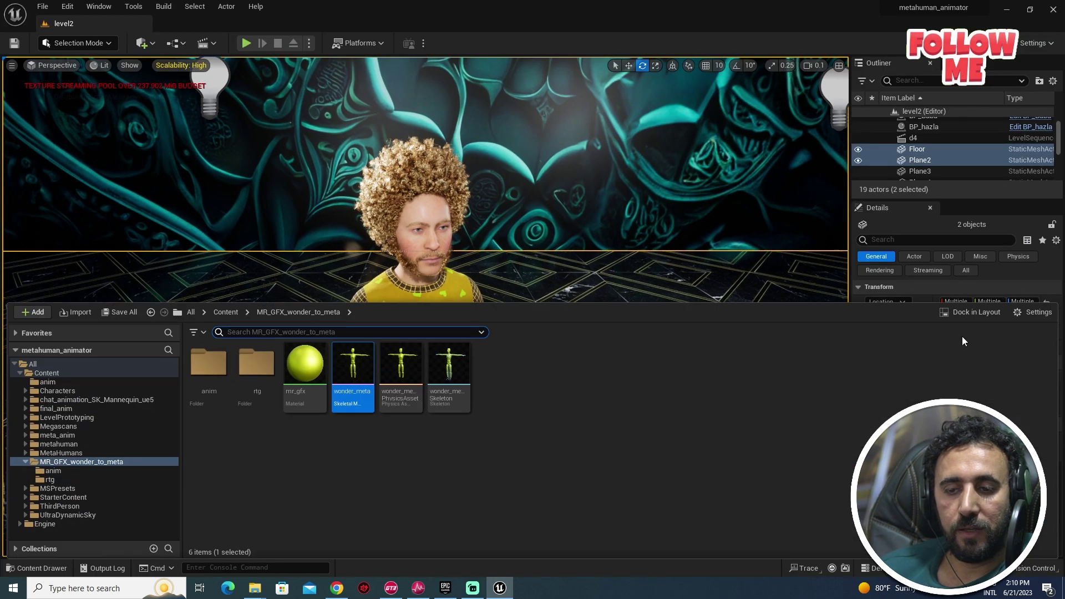
{"action": "left_click", "coordinate": [966, 312]}
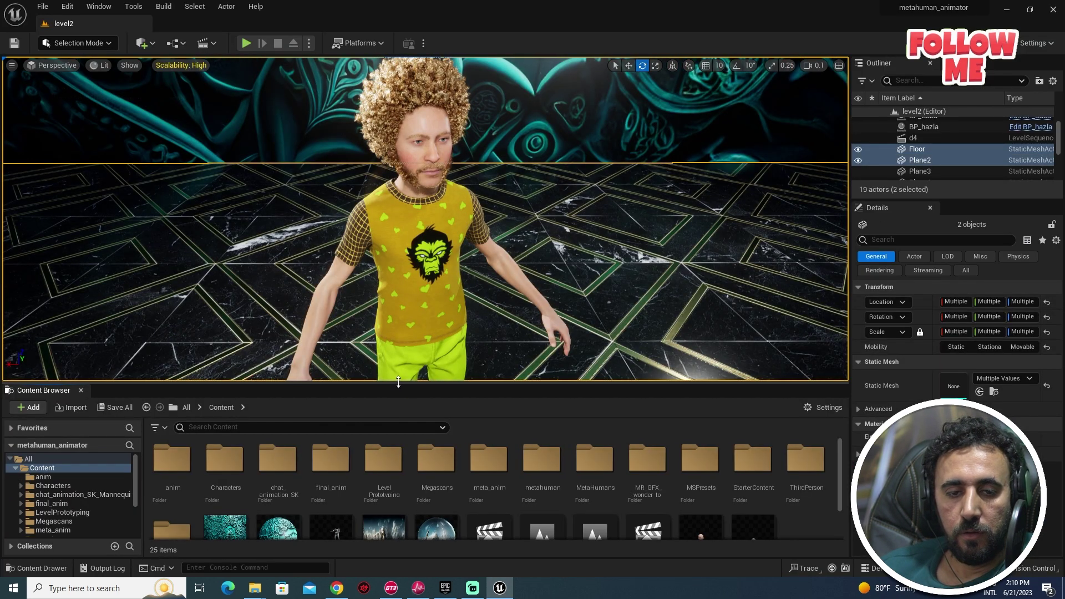
{"action": "left_click_drag", "start_coordinate": [395, 383], "coordinate": [370, 257]}
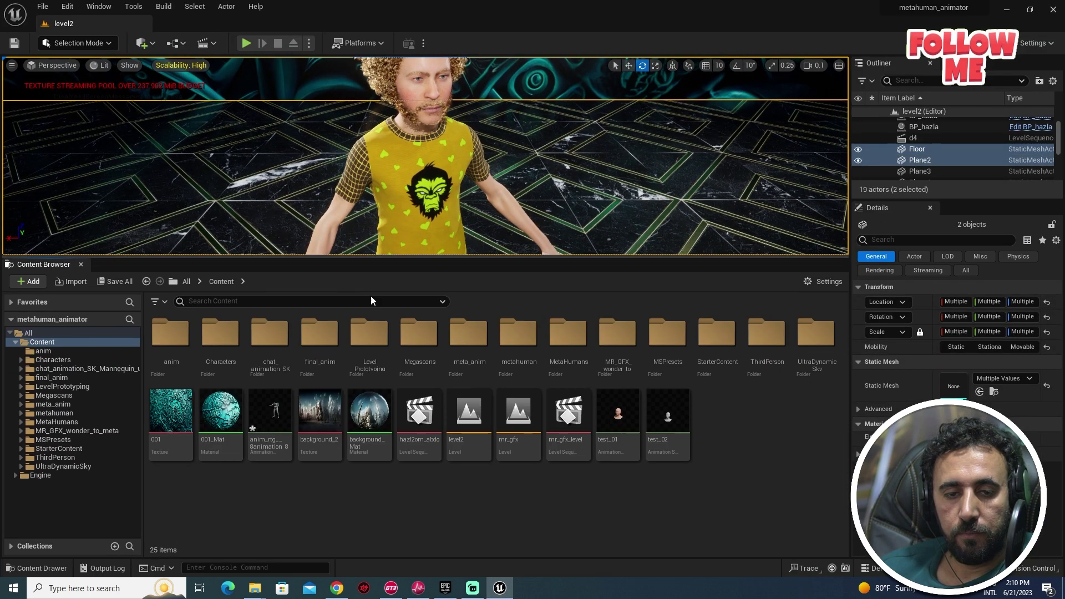
Import anim_11 into the anim folder of MR_GFX_wonder_to_meta using wonder_meta_Skeleton, and close the message log.
{"action": "left_click", "coordinate": [71, 431]}
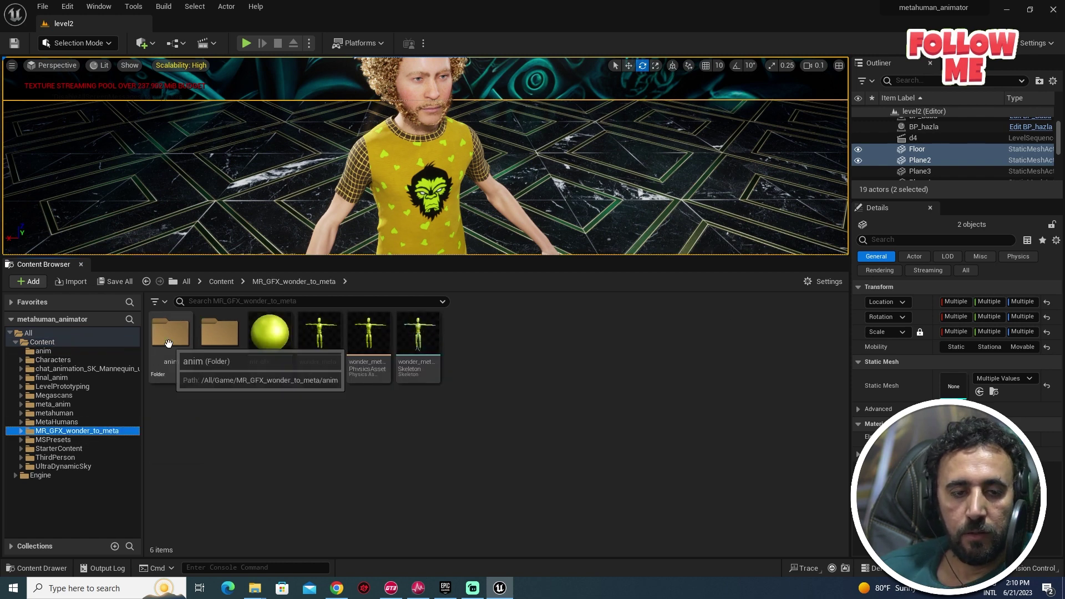
{"action": "double_click", "coordinate": [168, 336]}
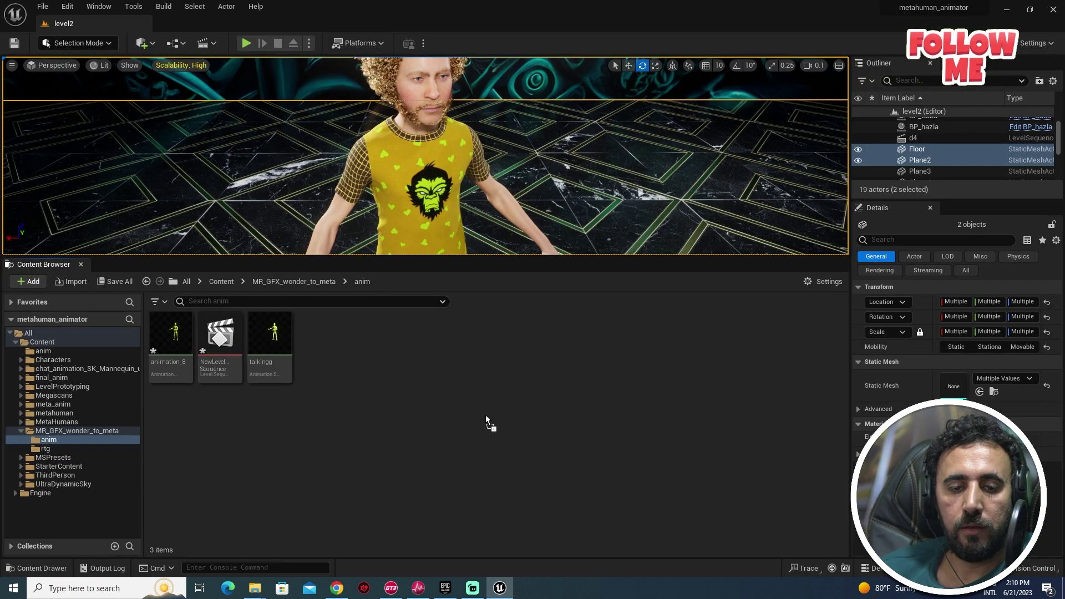
{"action": "left_click_drag", "start_coordinate": [485, 415], "coordinate": [537, 427]}
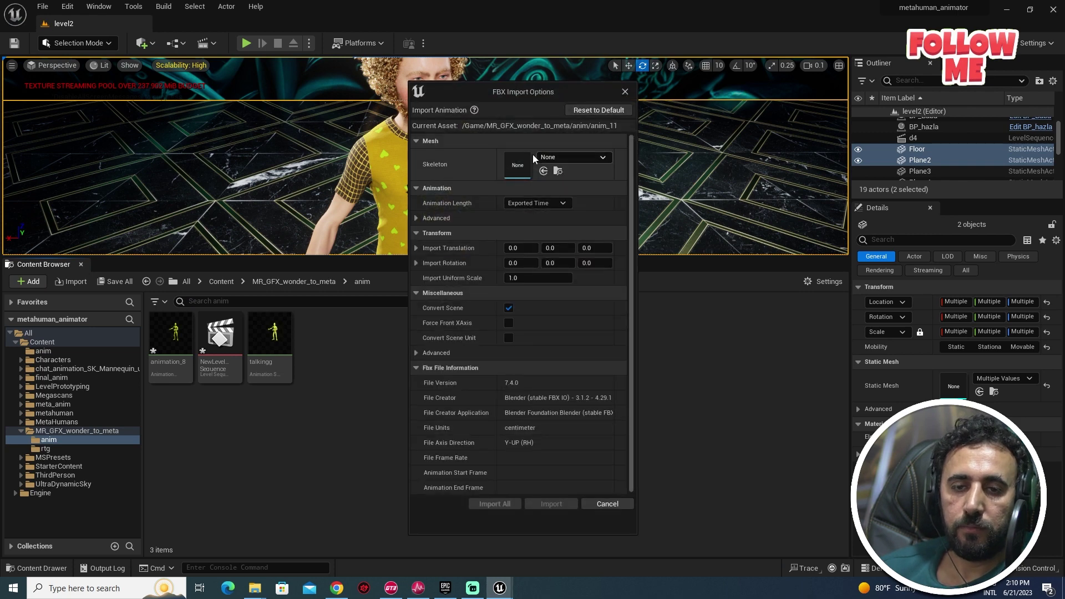
{"action": "left_click", "coordinate": [572, 158]}
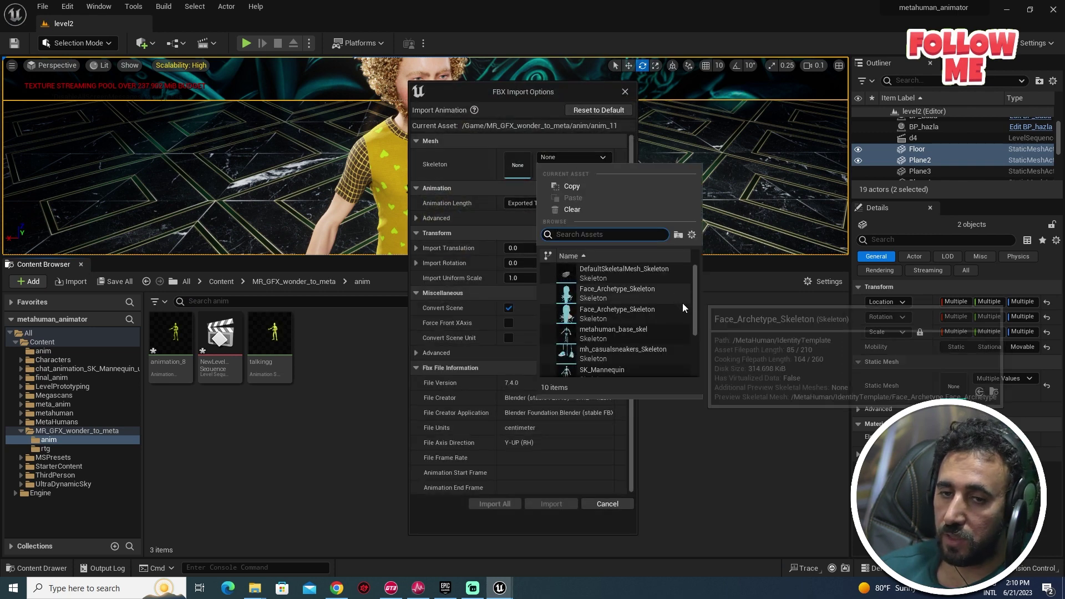
{"action": "scroll", "coordinate": [691, 311], "scroll_direction": "down", "scroll_amount": 5}
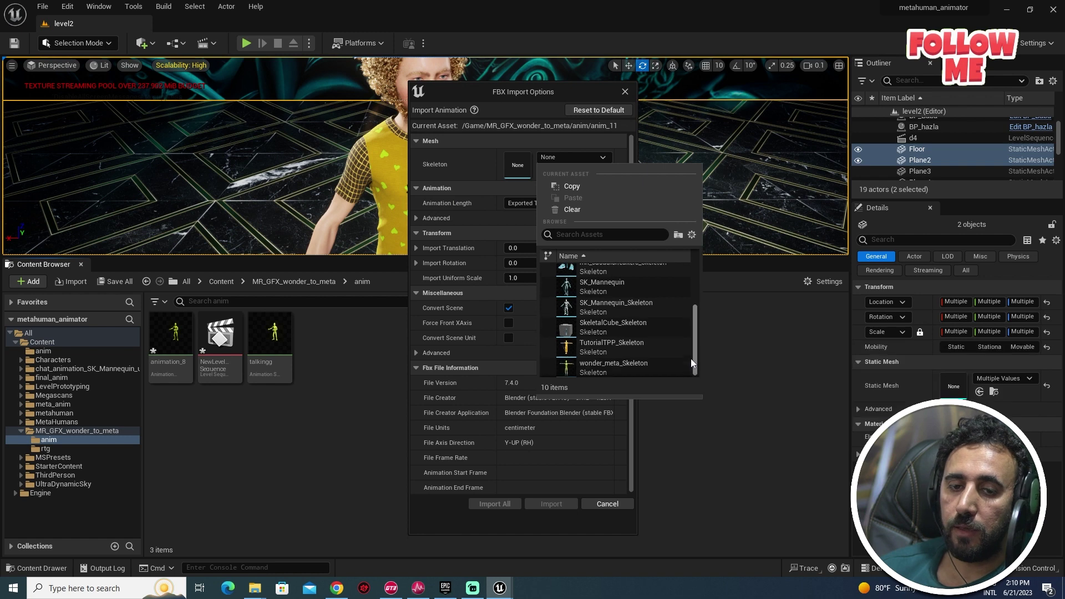
{"action": "left_click", "coordinate": [595, 370]}
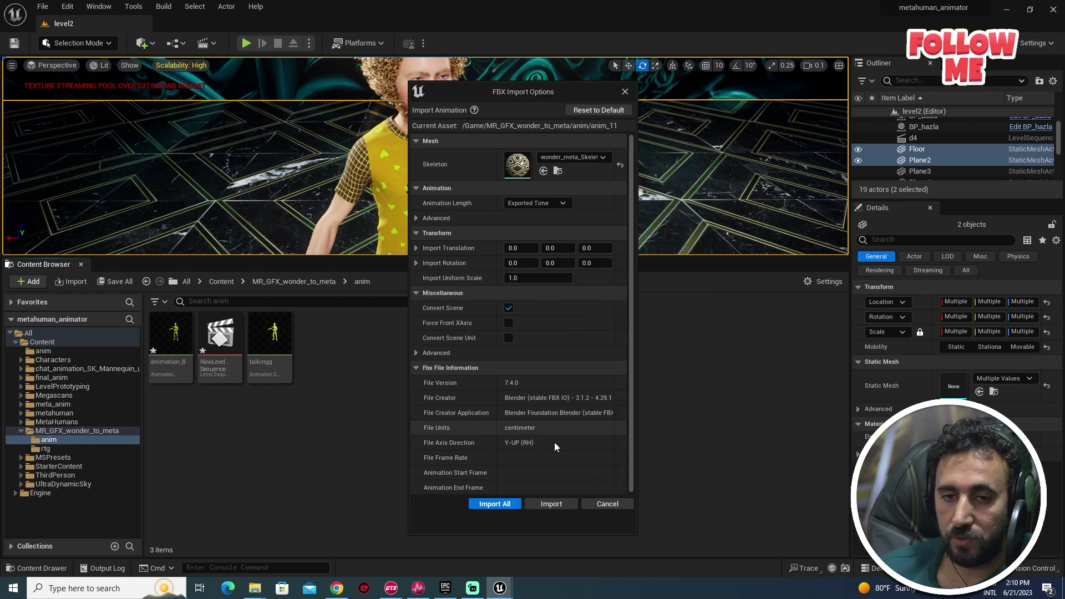
{"action": "left_click", "coordinate": [483, 505]}
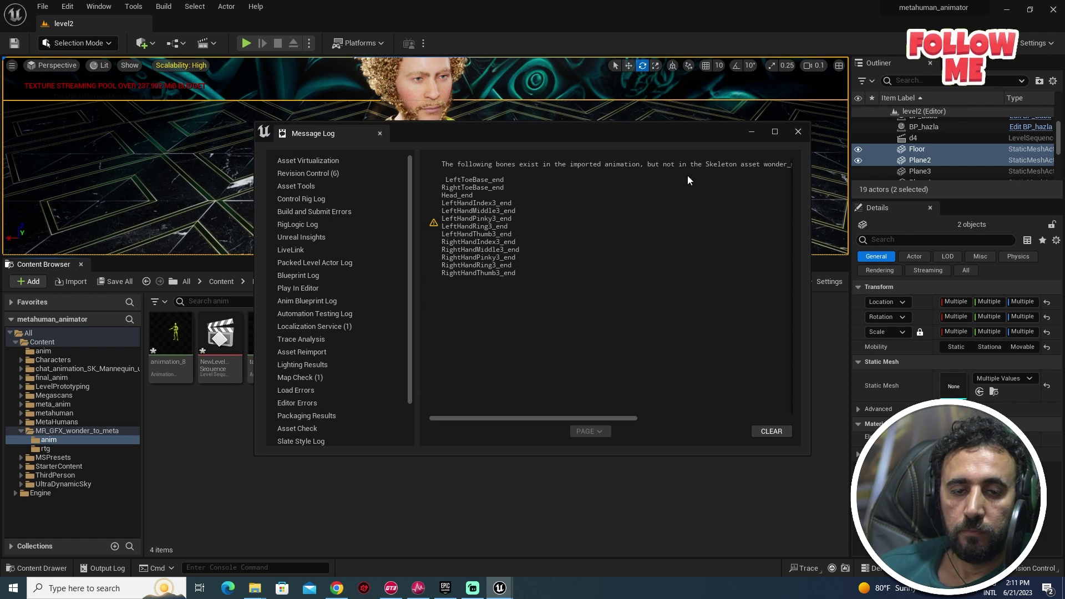
{"action": "left_click", "coordinate": [798, 134]}
Open the imported anim_11 sequence, inspect its motion in the preview, and return to the asset in the anim folder.
{"action": "double_click", "coordinate": [320, 350]}
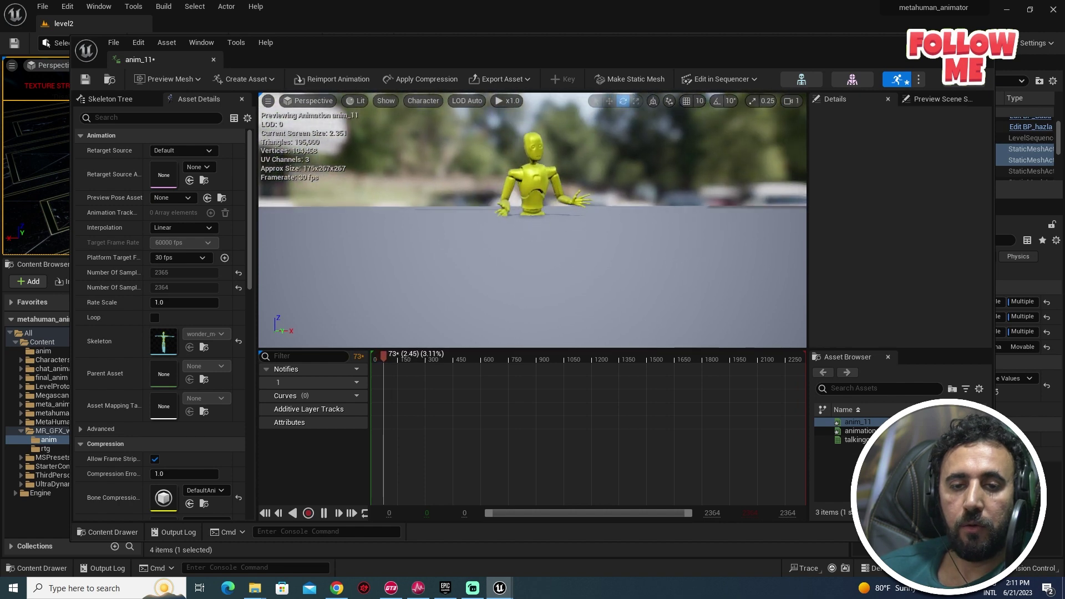
{"action": "right_click_drag", "start_coordinate": [559, 177], "coordinate": [557, 160]}
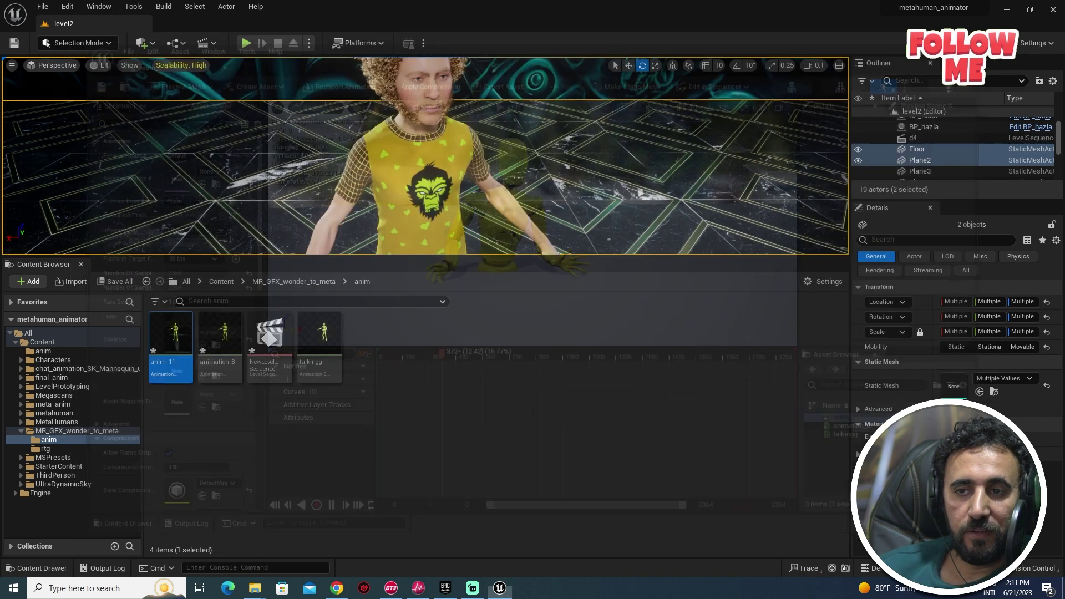
{"action": "right_click", "coordinate": [321, 322]}
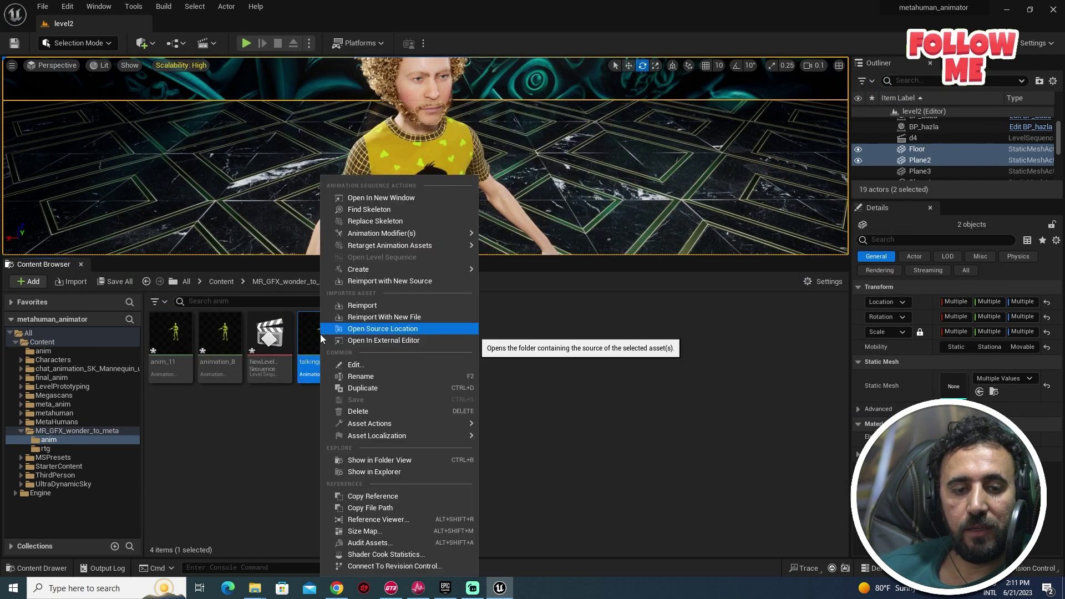
{"action": "left_click", "coordinate": [175, 333]}
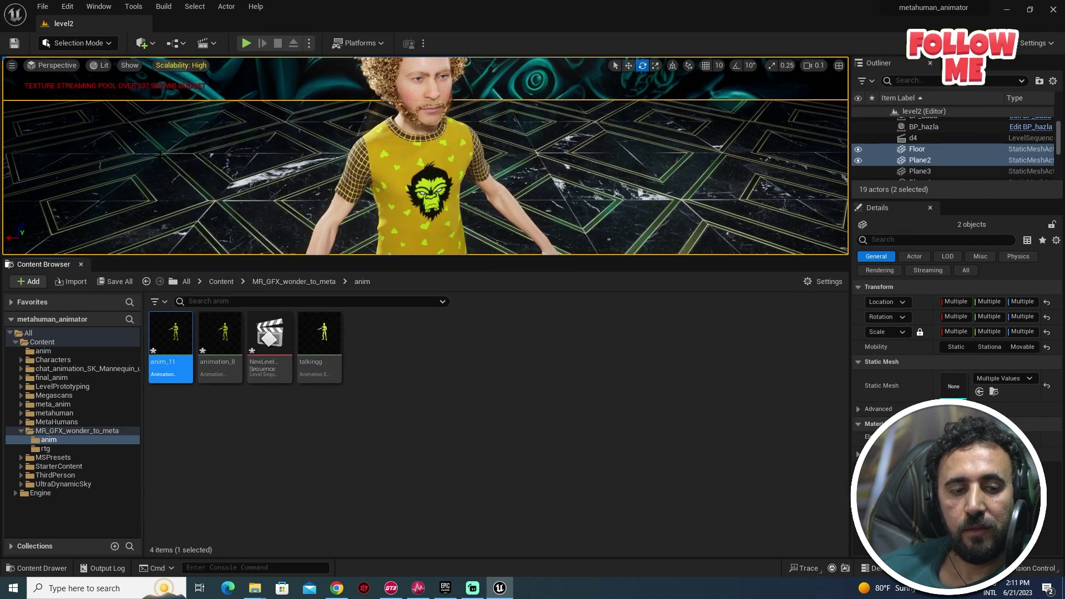
Open Quixel Bridge and browse the available characters in My MetaHumans.
{"action": "left_click", "coordinate": [99, 6]}
{"action": "left_click", "coordinate": [163, 340]}
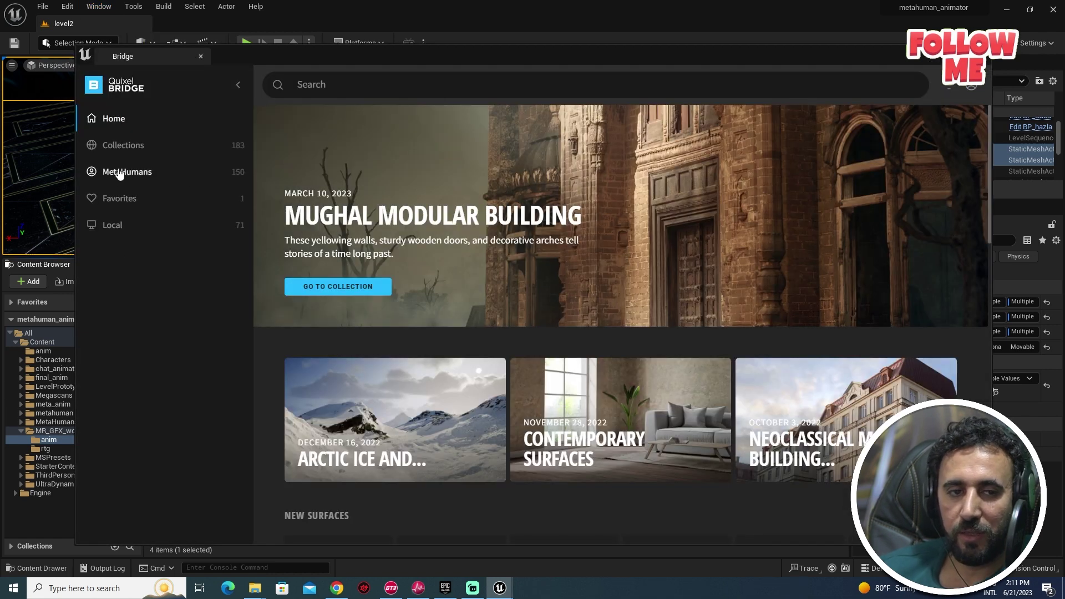
{"action": "left_click", "coordinate": [119, 173]}
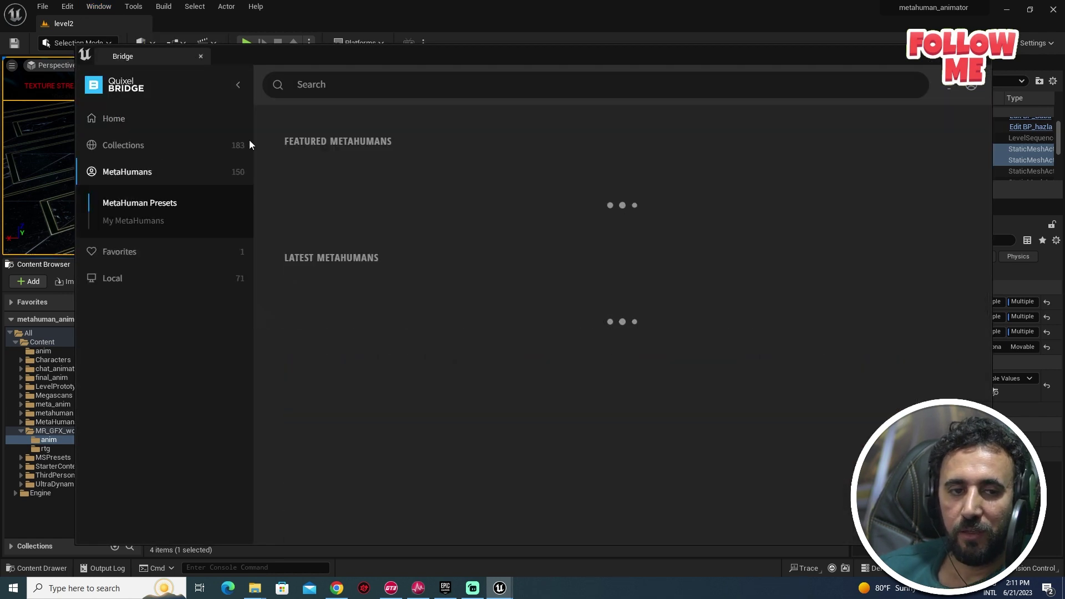
{"action": "left_click", "coordinate": [130, 222]}
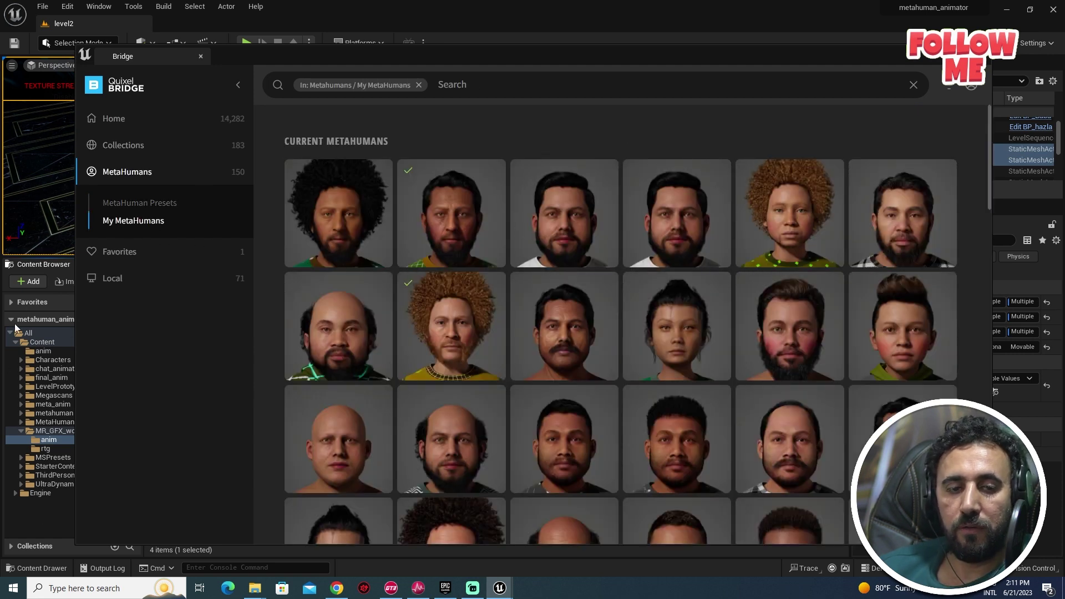
{"action": "scroll", "coordinate": [751, 428], "scroll_direction": "down", "scroll_amount": 5}
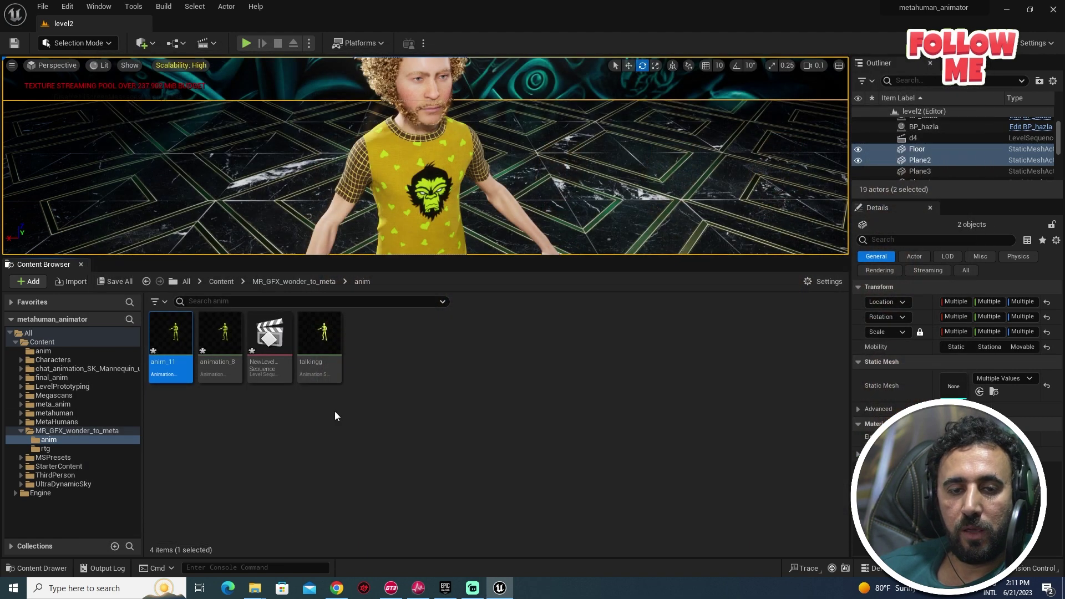
Duplicate and retarget anim_11 to the MetaHuman body with the rtg_wonder_to_metahuman IK Retargeter.
{"action": "left_click", "coordinate": [320, 338]}
{"action": "right_click", "coordinate": [178, 338]}
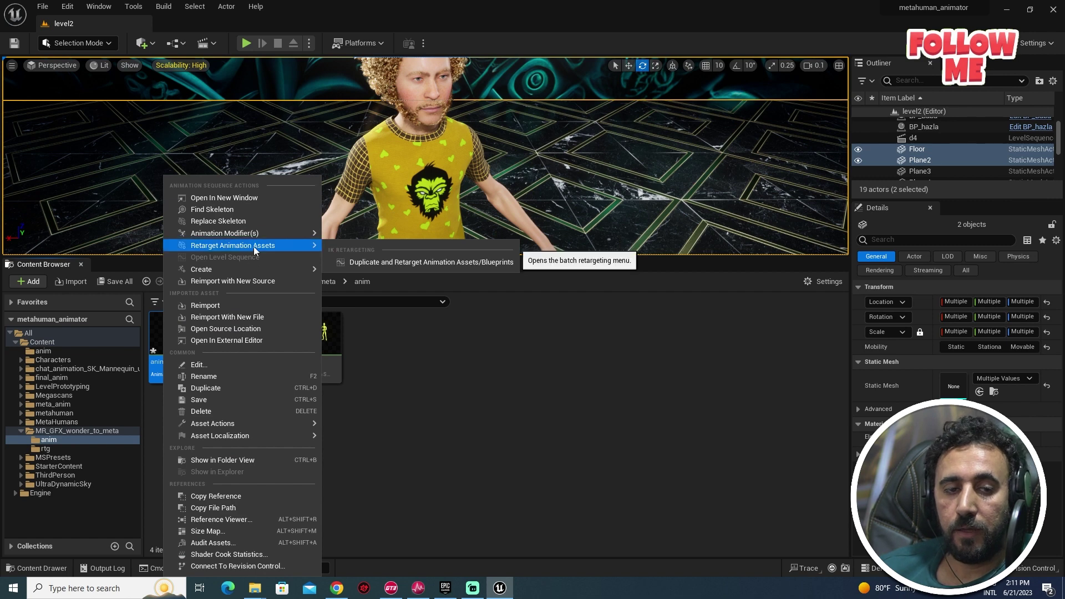
{"action": "left_click", "coordinate": [417, 263]}
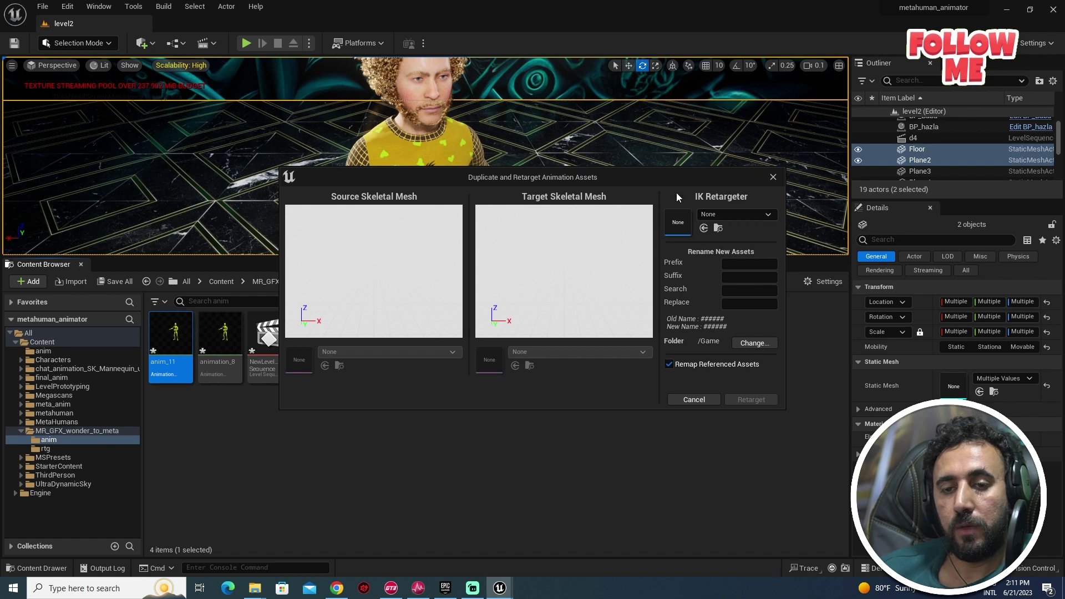
{"action": "left_click", "coordinate": [744, 216]}
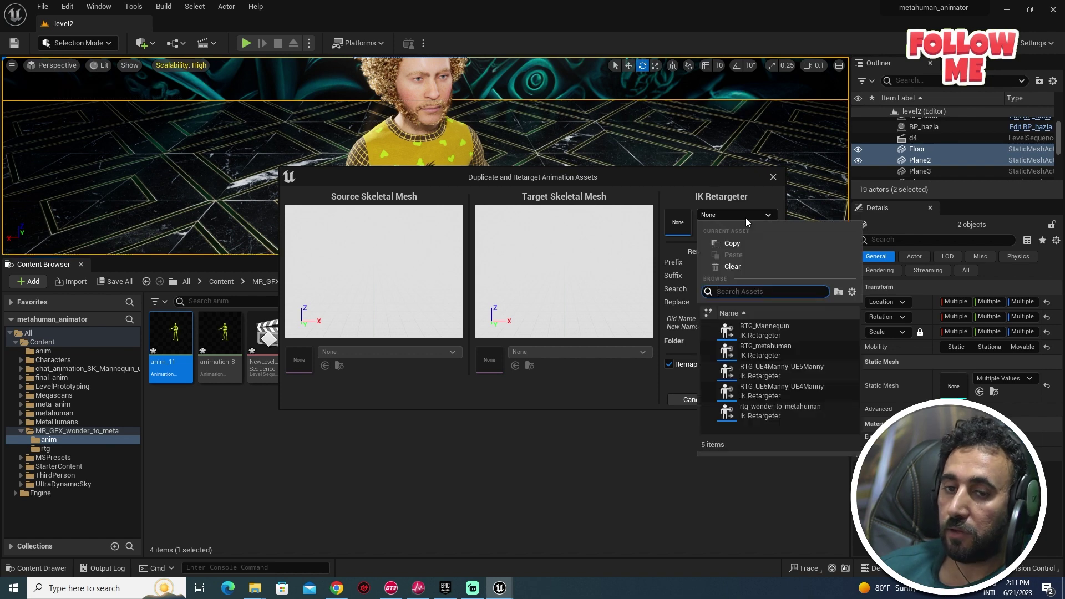
{"action": "left_click", "coordinate": [770, 410]}
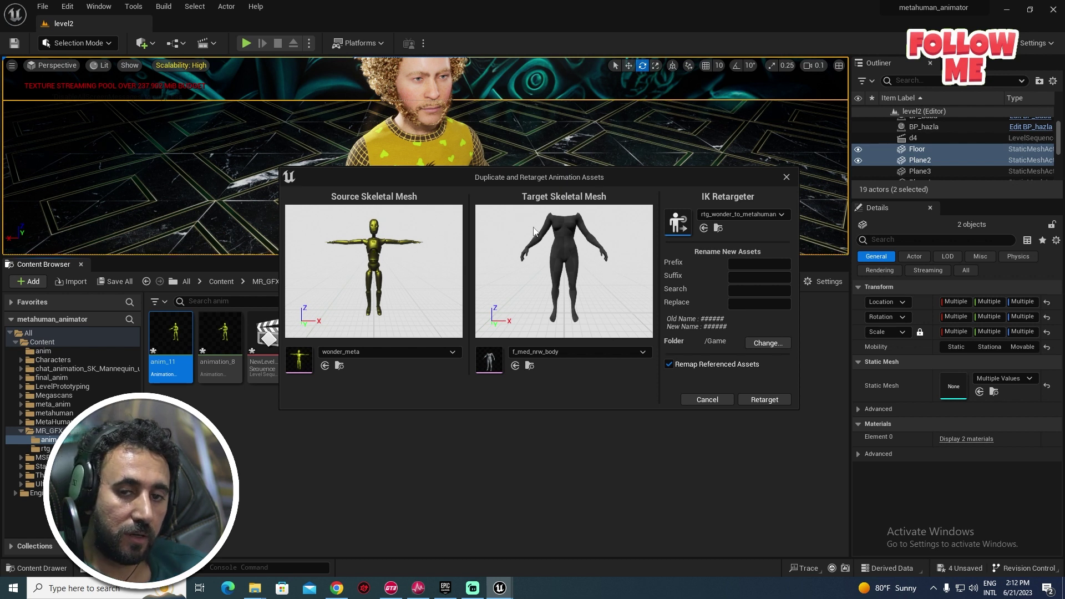
{"action": "left_click", "coordinate": [787, 398]}
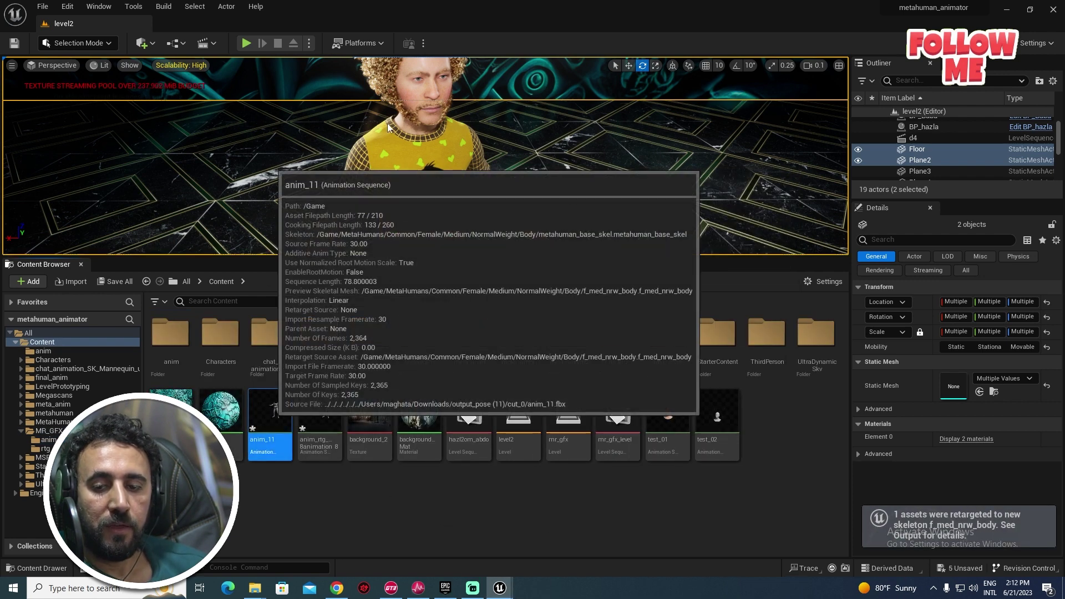
Open the retargeted anim_11 sequence, inspect the MetaHuman's motion up close, and close the animation editor.
{"action": "double_click", "coordinate": [271, 413]}
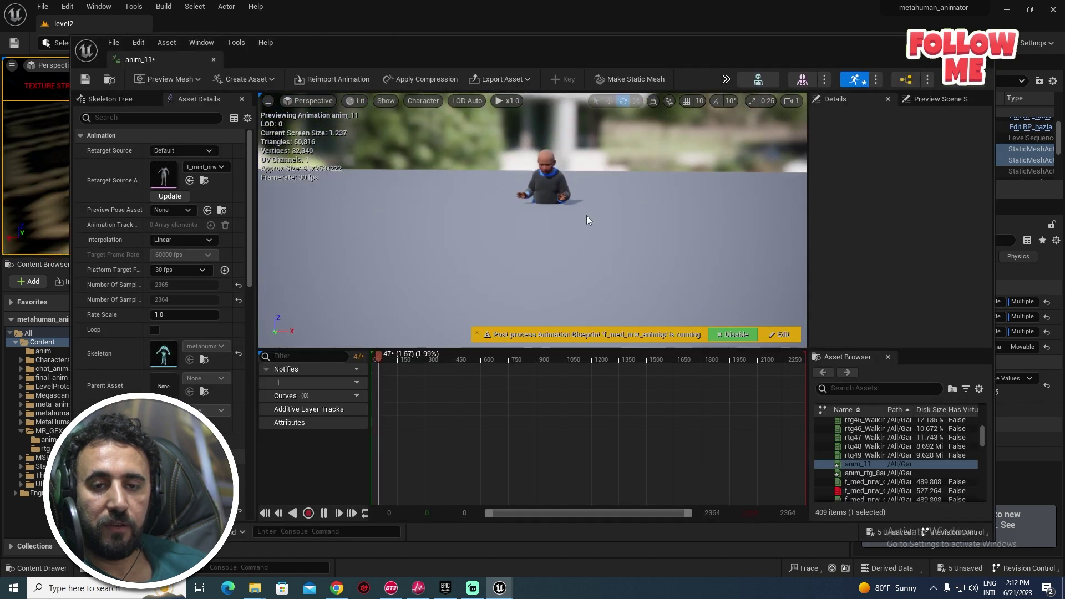
{"action": "right_click_drag", "start_coordinate": [587, 215], "coordinate": [544, 221]}
{"action": "key", "text": "s"}
{"action": "key", "text": "q"}
{"action": "key", "text": "e"}
{"action": "key", "text": "w"}
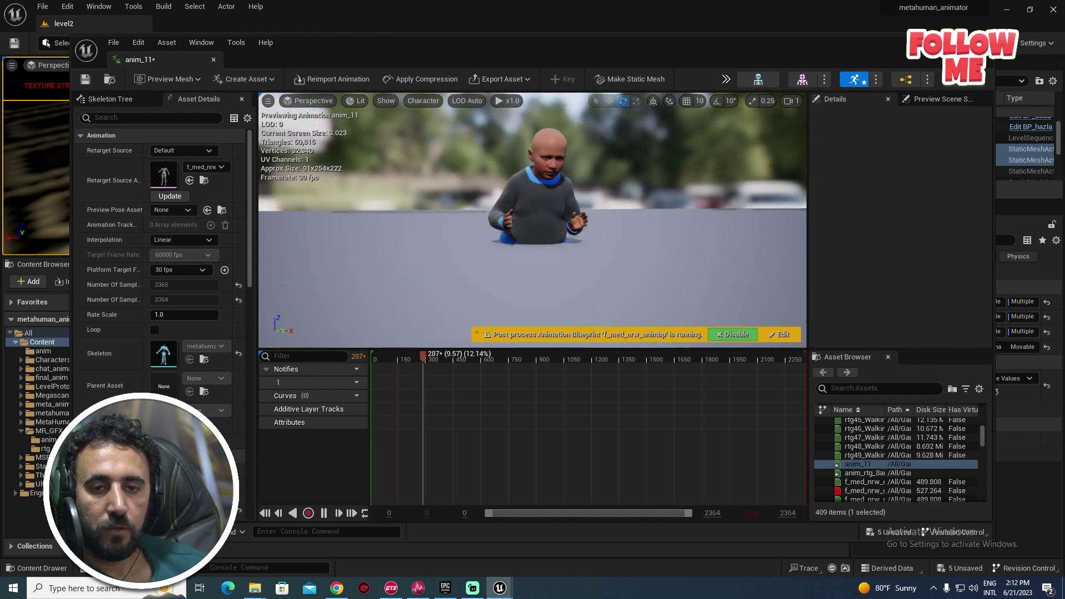
{"action": "left_click", "coordinate": [983, 45]}
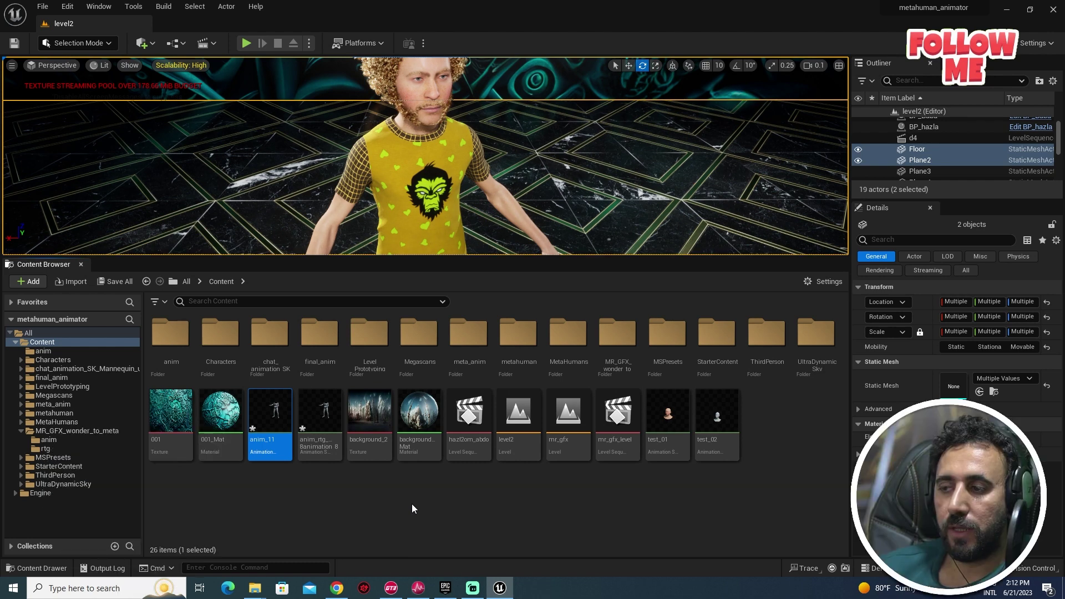
Create a Level Sequence named anim_ddddd in the Content folder and open it in Sequencer.
{"action": "right_click", "coordinate": [563, 493]}
{"action": "mouse_move", "coordinate": [637, 255]}
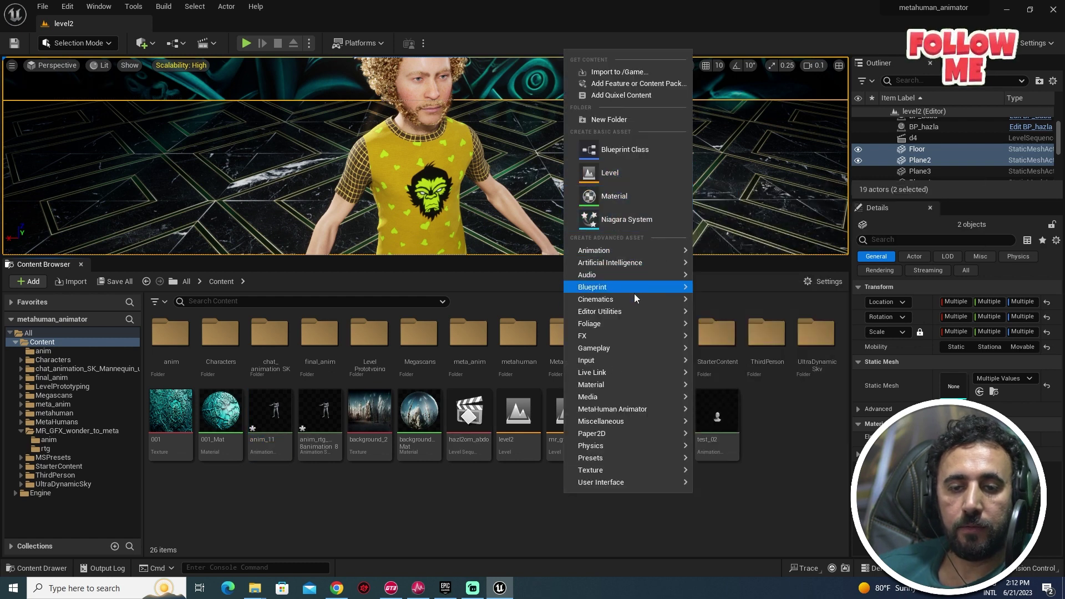
{"action": "mouse_move", "coordinate": [634, 297]}
{"action": "left_click", "coordinate": [753, 334]}
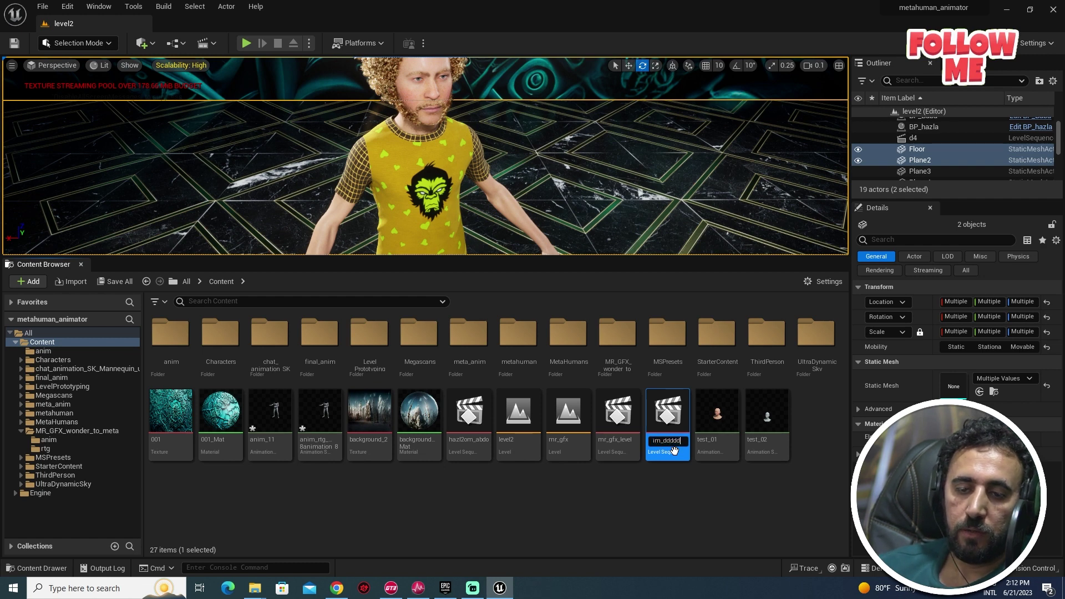
{"action": "key", "text": "Return"}
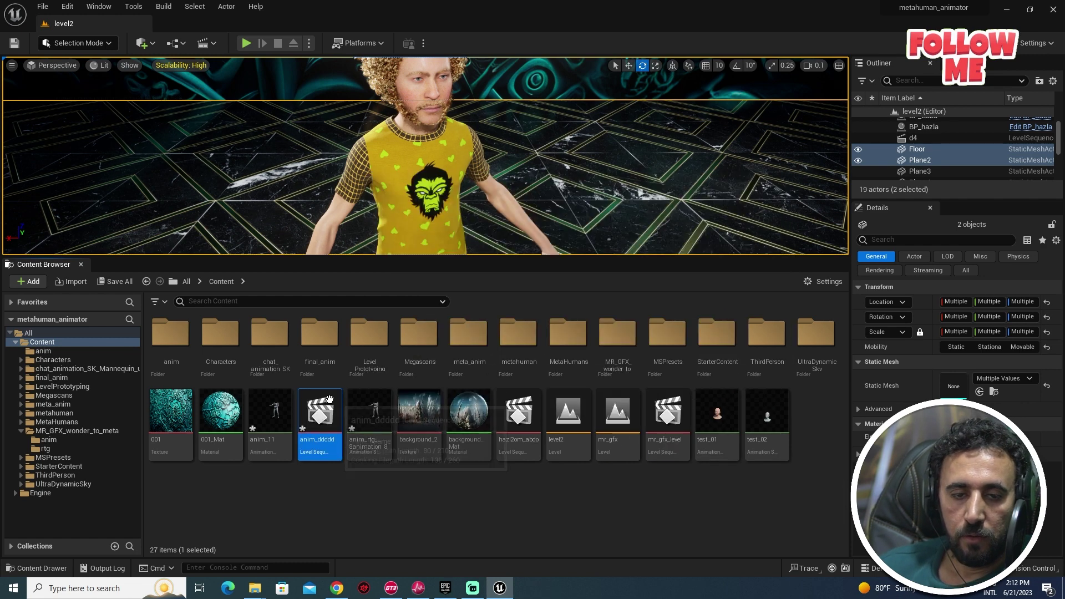
{"action": "double_click", "coordinate": [329, 399]}
Add the BP_hazla MetaHuman from the level to the anim_ddddd sequence as an actor track.
{"action": "left_click", "coordinate": [390, 223]}
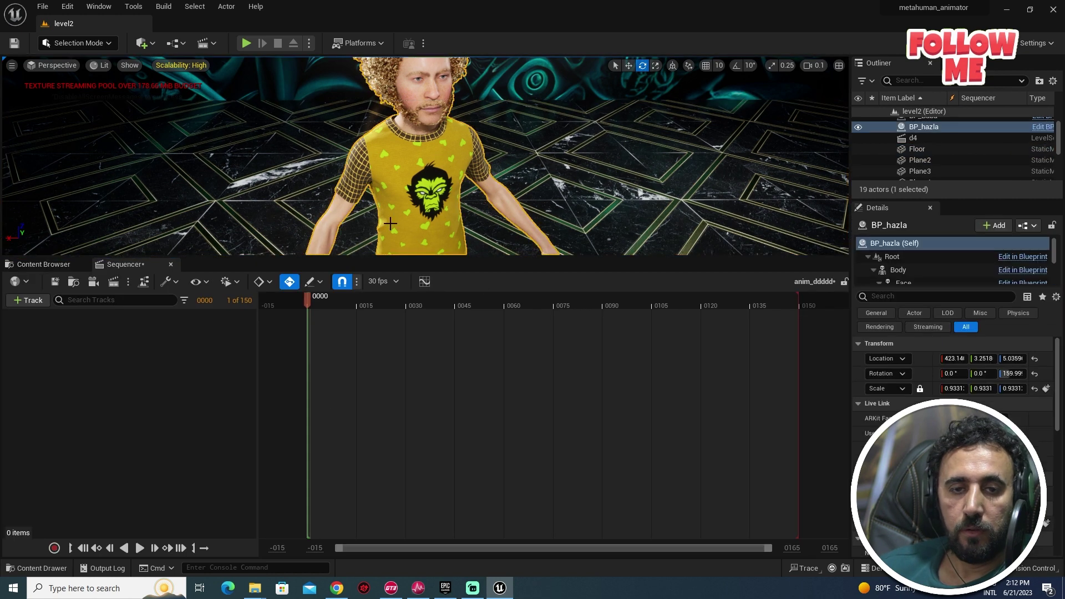
{"action": "left_click", "coordinate": [24, 305]}
{"action": "mouse_move", "coordinate": [68, 316]}
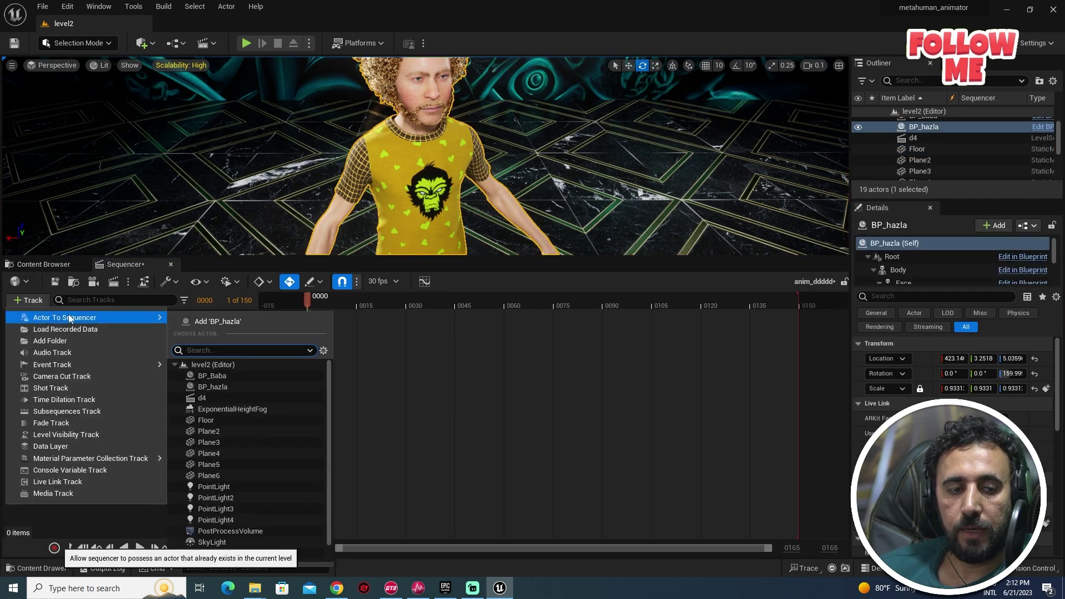
{"action": "left_click", "coordinate": [217, 322]}
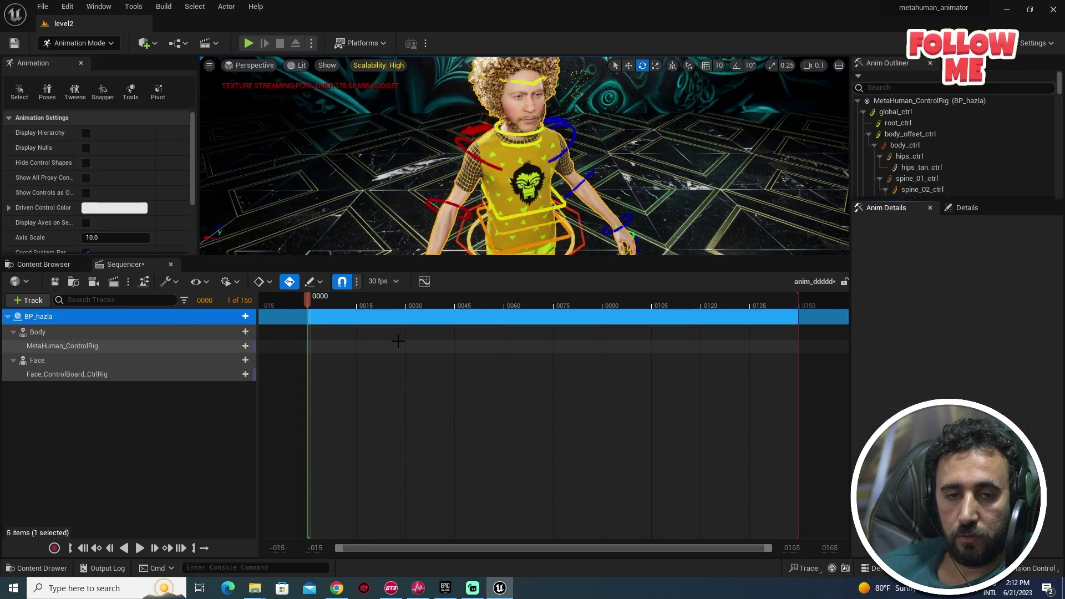
Delete the MetaHuman_ControlRig and Face_ControlBoard_CtrlRig tracks from BP_hazla's Body and Face.
{"action": "left_click", "coordinate": [44, 346]}
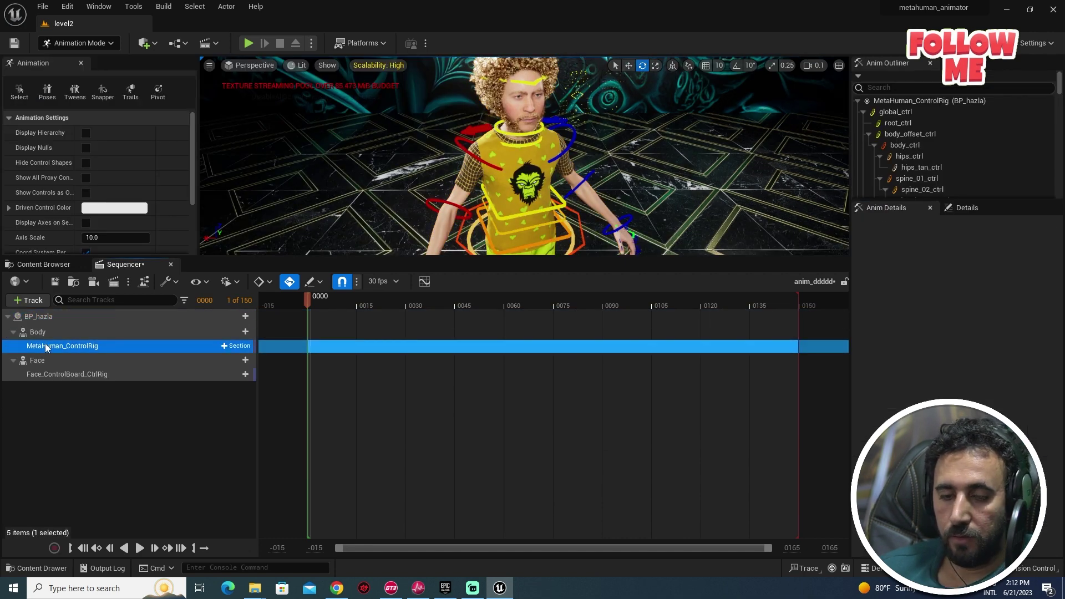
{"action": "key", "text": "Delete"}
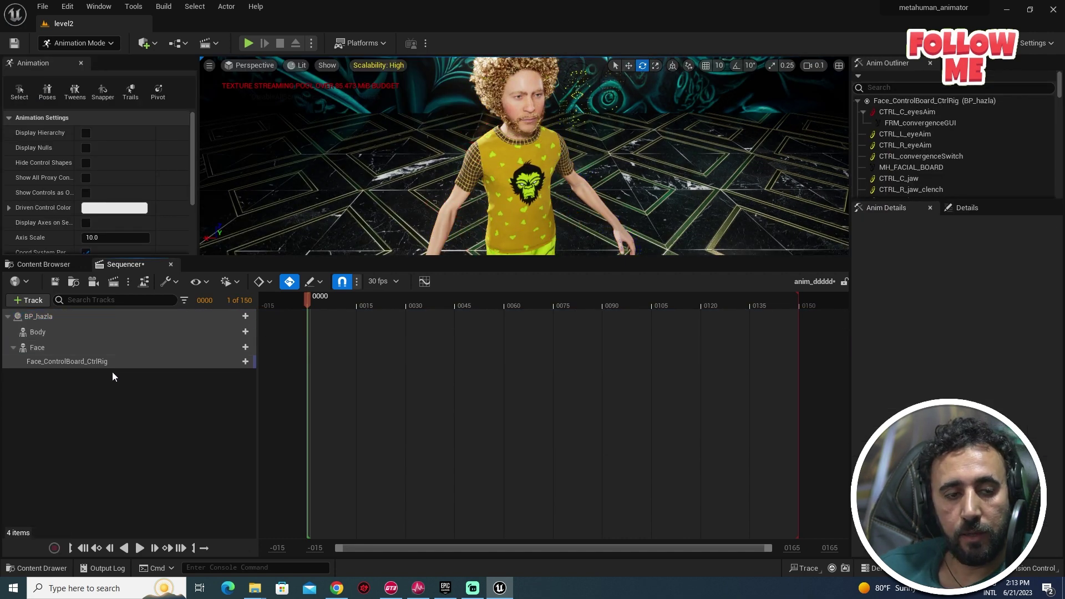
{"action": "left_click", "coordinate": [93, 363]}
{"action": "key", "text": "Delete"}
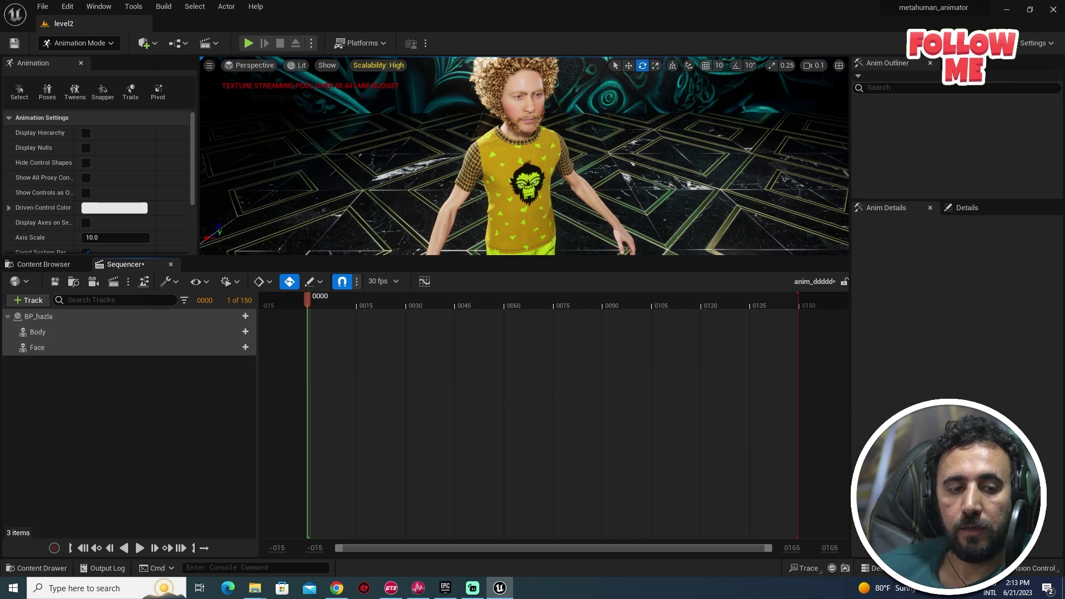
{"action": "left_click_drag", "start_coordinate": [345, 257], "coordinate": [278, 360]}
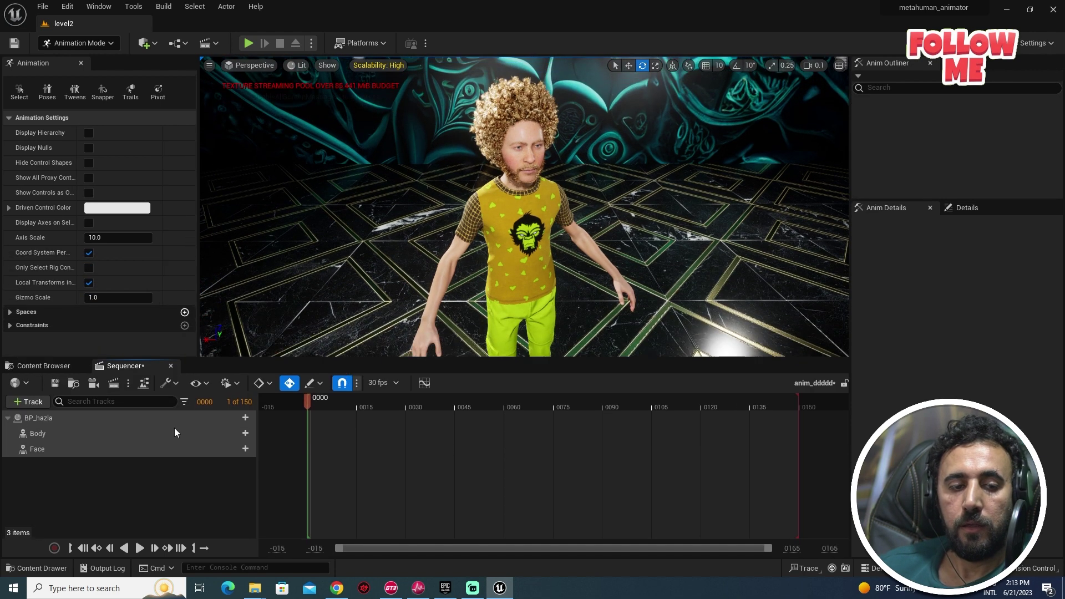
{"action": "left_click", "coordinate": [242, 433]}
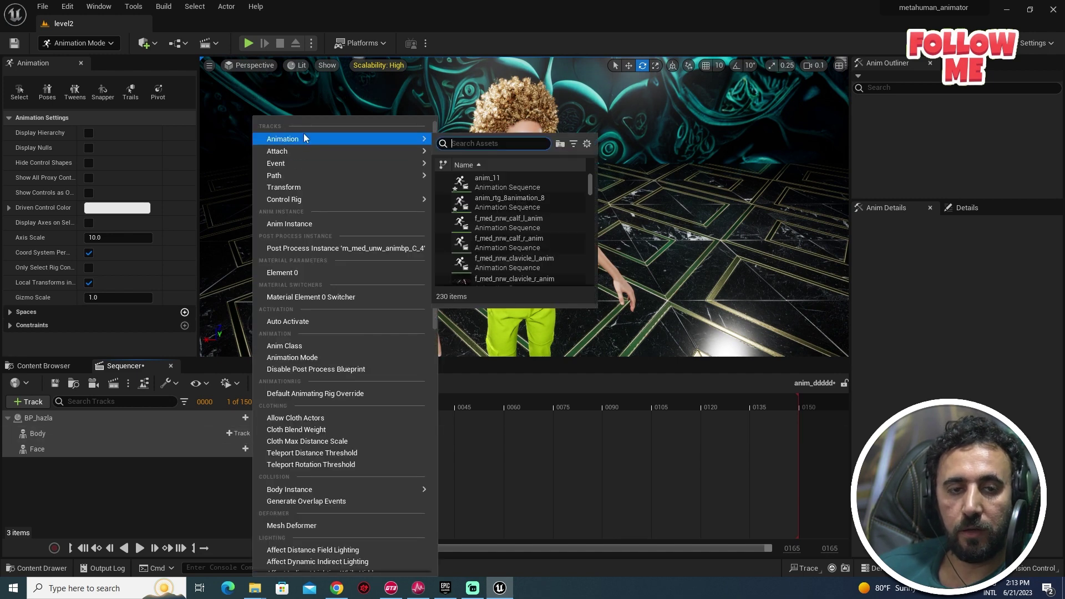
{"action": "left_click", "coordinate": [199, 470]}
{"action": "left_click", "coordinate": [242, 448]}
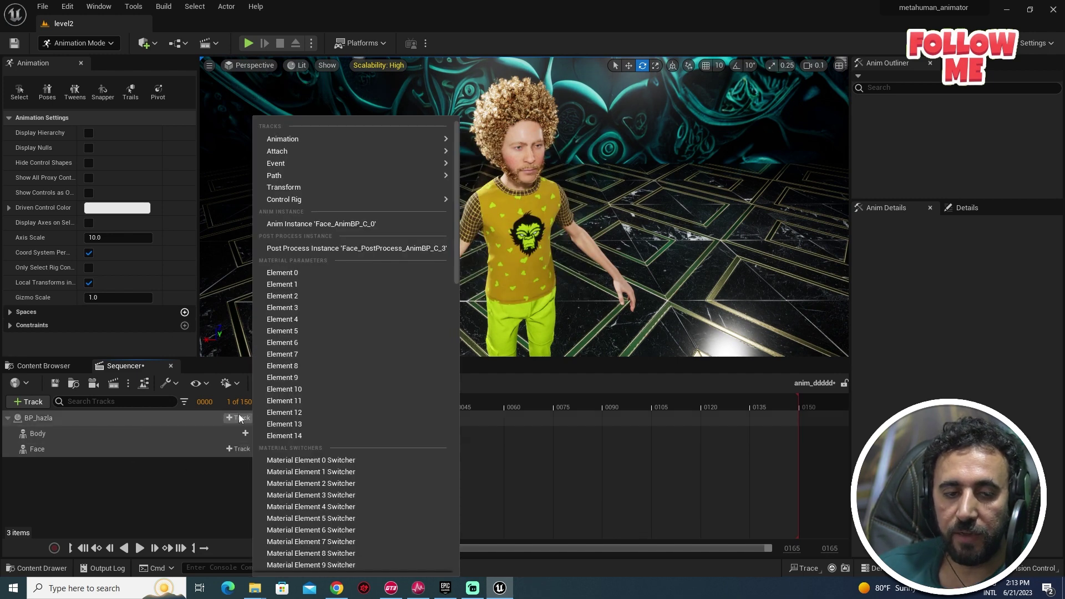
{"action": "mouse_move", "coordinate": [309, 135]}
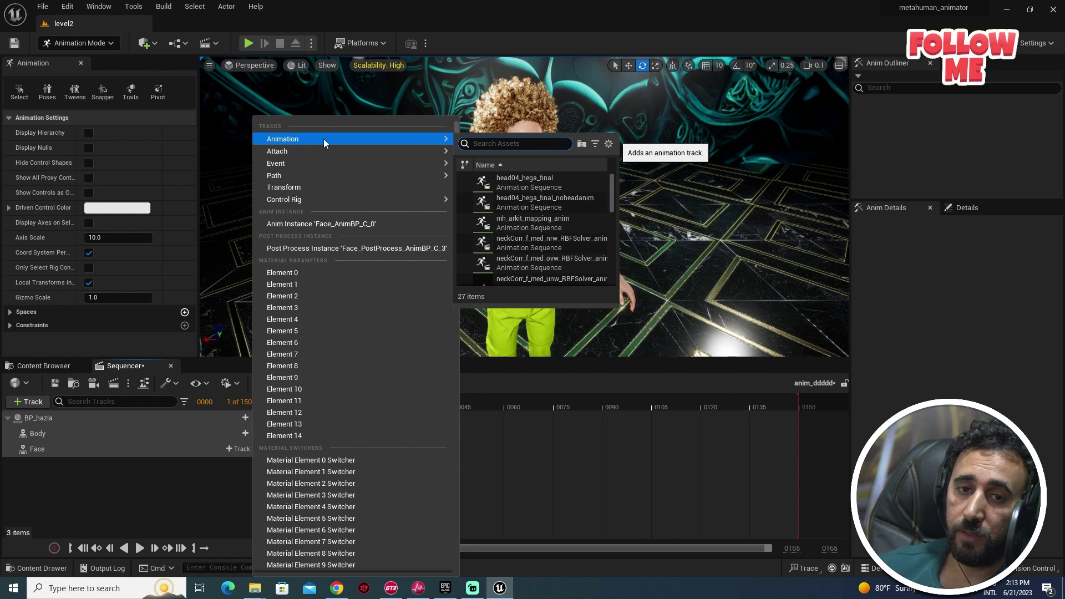
{"action": "type", "text": "fs"}
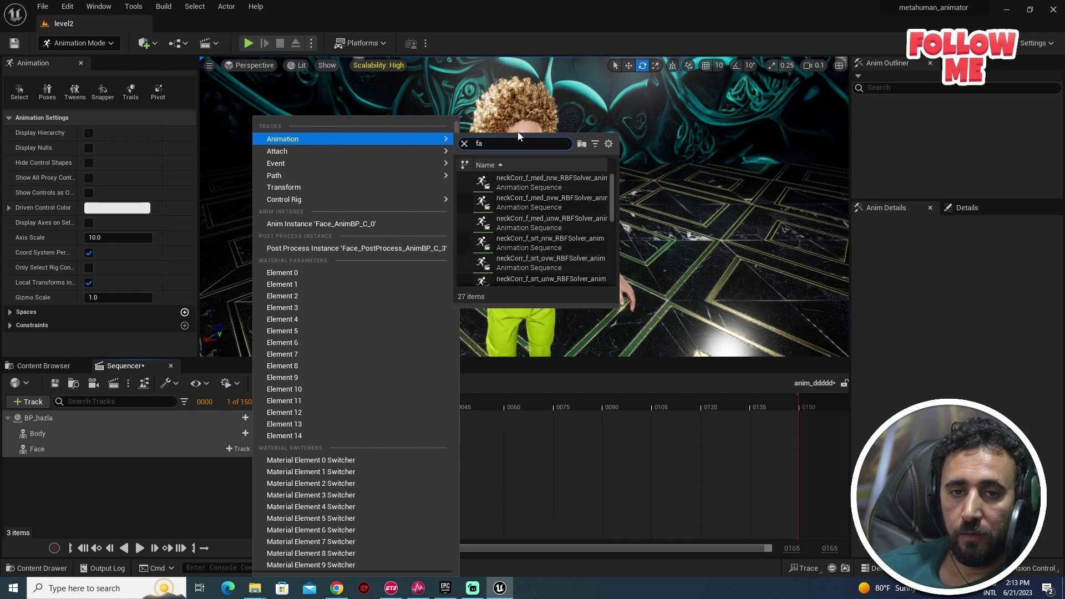
{"action": "left_click", "coordinate": [252, 282]}
Find the test_01 face animation in the Content folder and copy its name.
{"action": "left_click", "coordinate": [47, 367]}
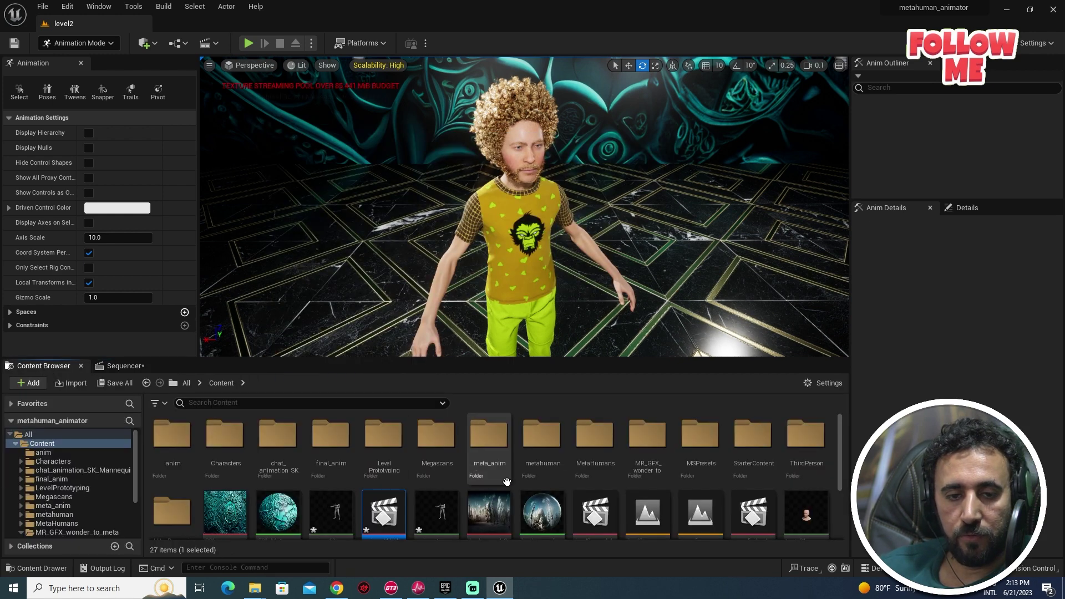
{"action": "left_click_drag", "start_coordinate": [518, 359], "coordinate": [518, 154]}
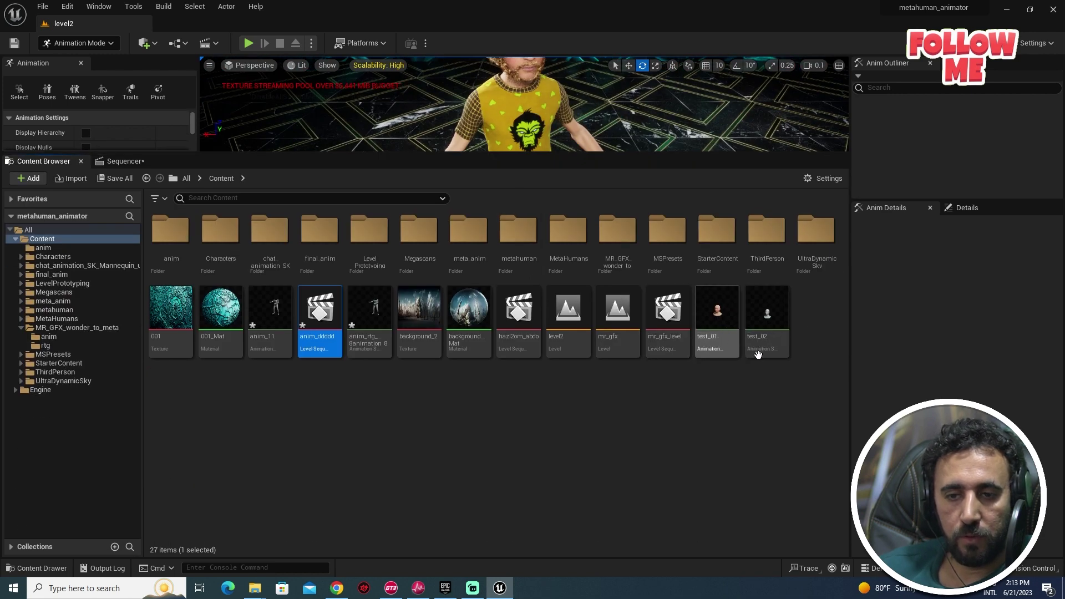
{"action": "left_click", "coordinate": [734, 347]}
{"action": "key", "text": "F2"}
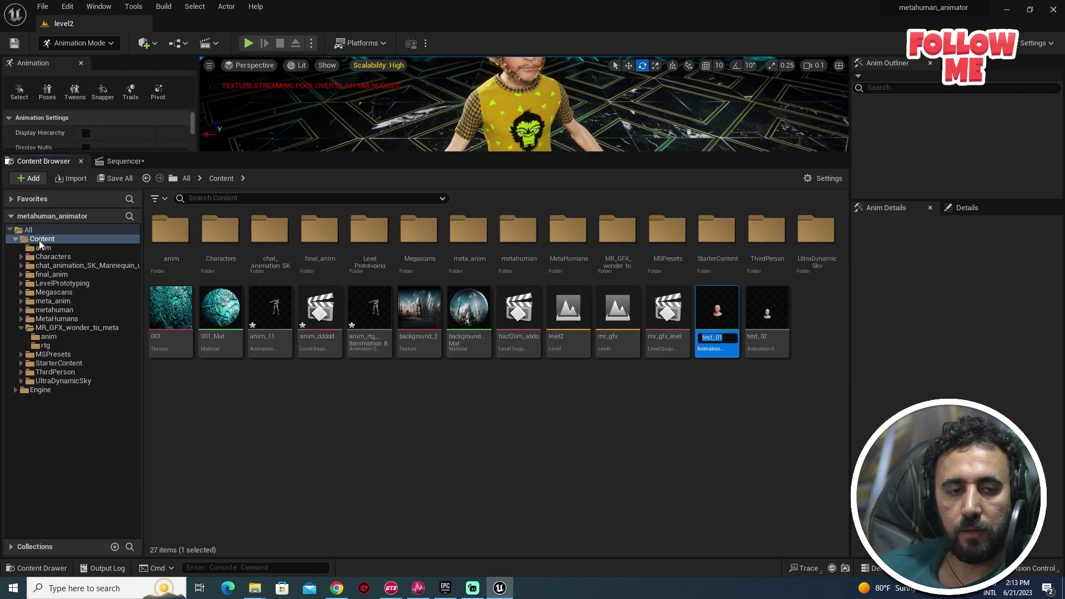
Add the test_01 animation to BP_hazla's Face track in the anim_ddddd sequence and play it back.
{"action": "left_click", "coordinate": [125, 162]}
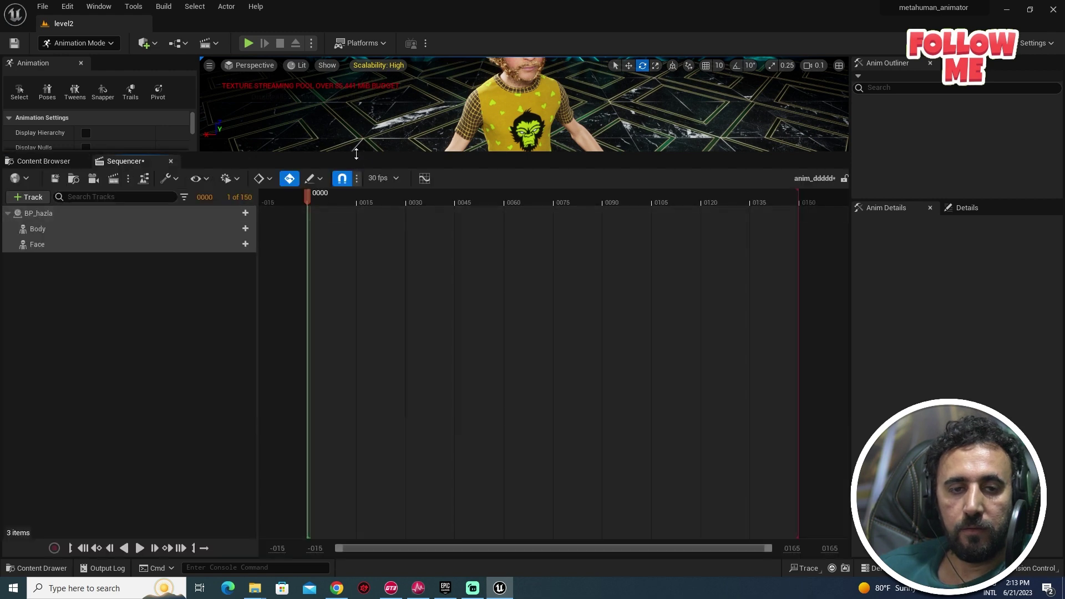
{"action": "left_click_drag", "start_coordinate": [356, 154], "coordinate": [267, 330]}
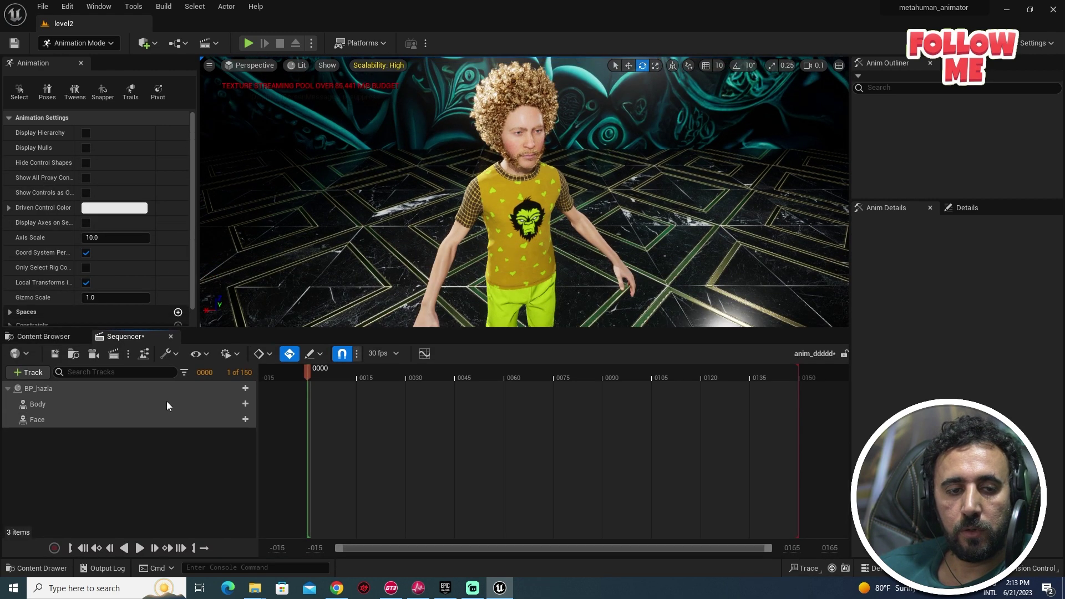
{"action": "left_click", "coordinate": [243, 419]}
{"action": "mouse_move", "coordinate": [322, 138]}
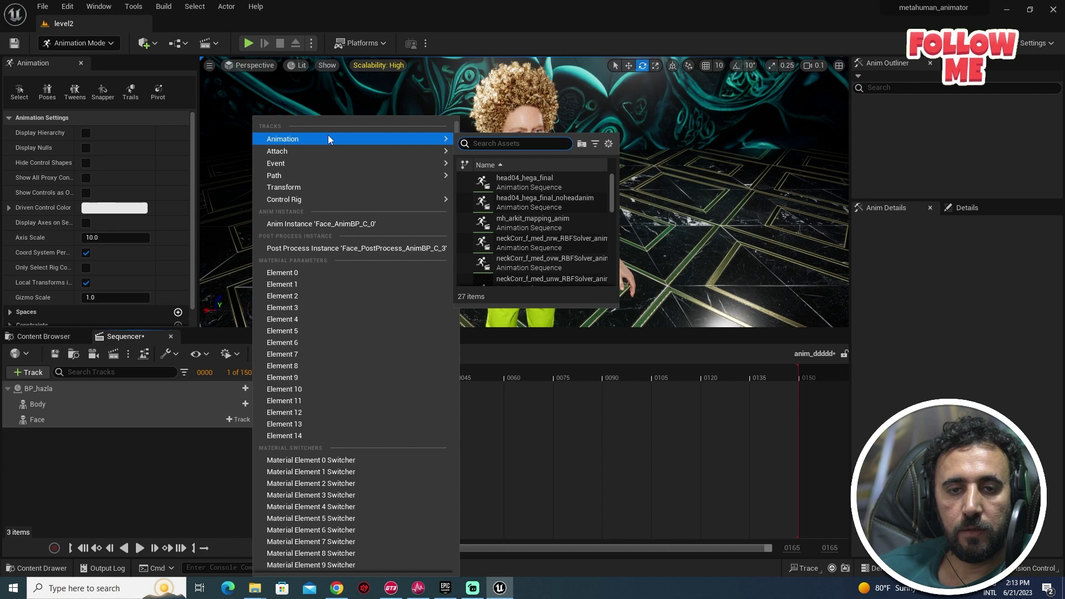
{"action": "key", "text": "ctrl+v"}
{"action": "left_click", "coordinate": [498, 182]}
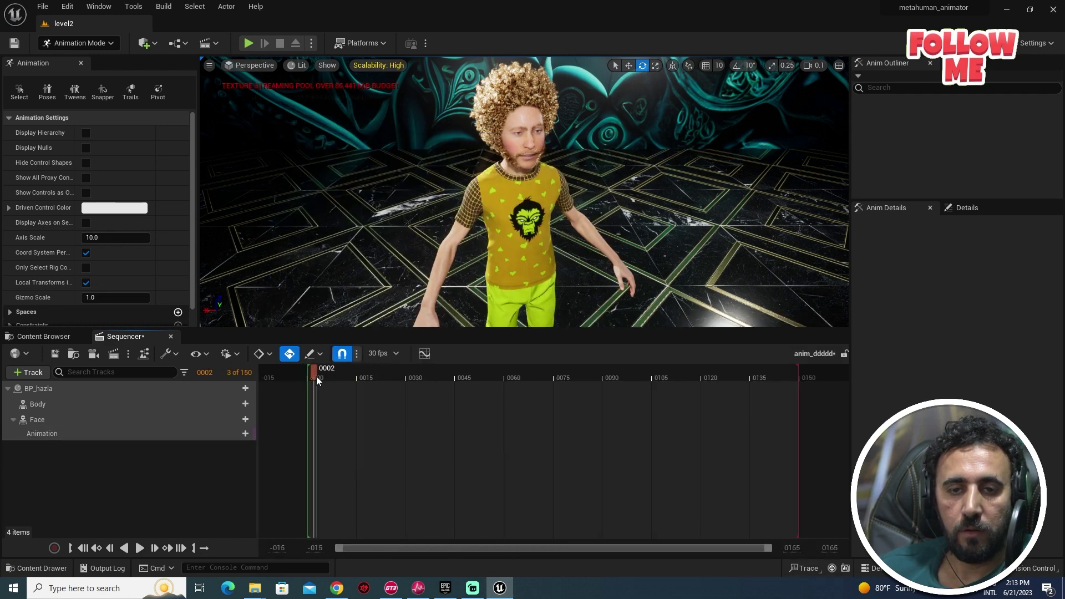
{"action": "key", "text": "space"}
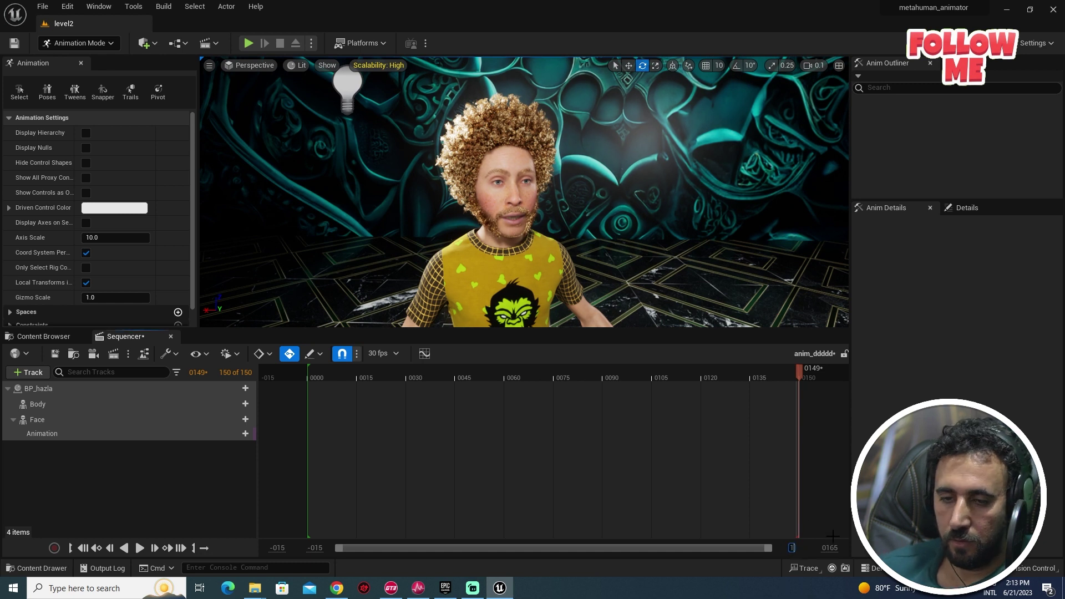
Extend the timeline's view range to frame 10000 and the sequence's playback end to about frame 3913.
{"action": "type", "text": "000"}
{"action": "key", "text": "Return"}
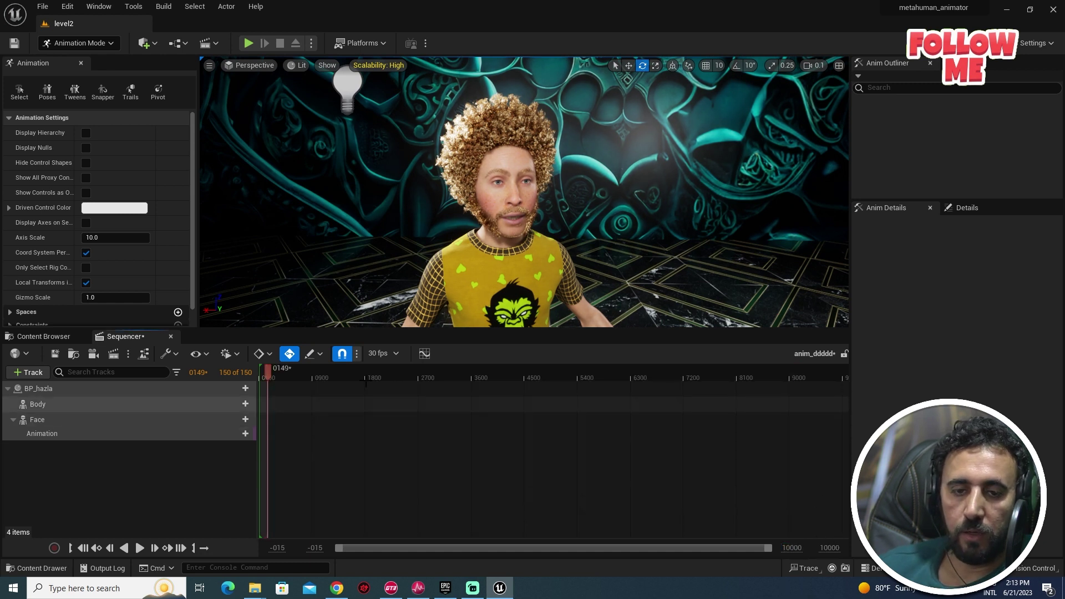
{"action": "left_click_drag", "start_coordinate": [313, 371], "coordinate": [367, 378]}
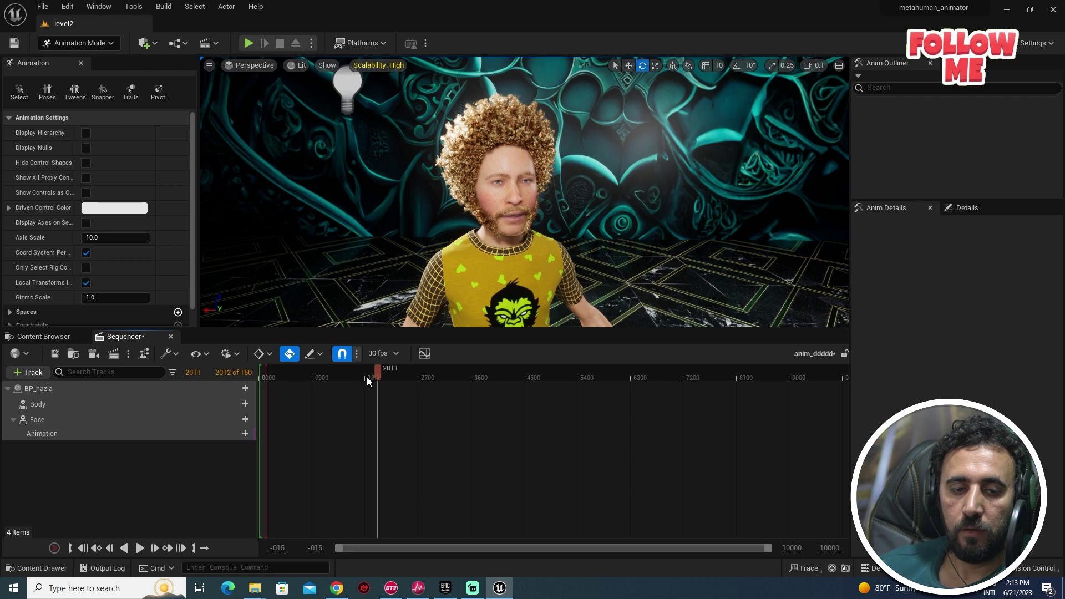
{"action": "left_click_drag", "start_coordinate": [269, 370], "coordinate": [490, 371]}
Play the facial animation from about frame 72, check it around frame 1974, and view the whole character.
{"action": "left_click", "coordinate": [265, 380]}
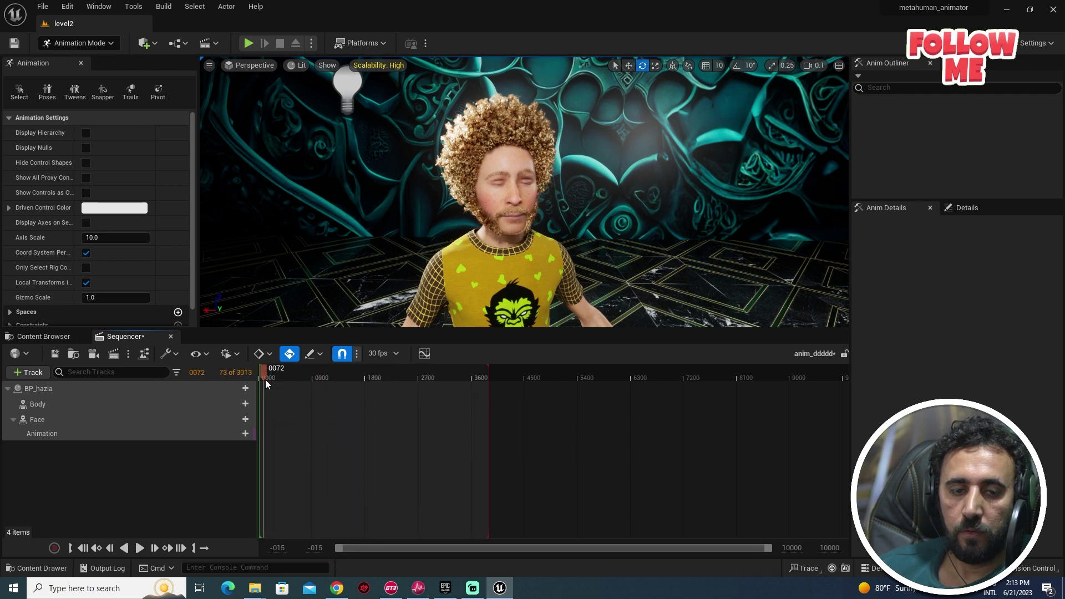
{"action": "key", "text": "space"}
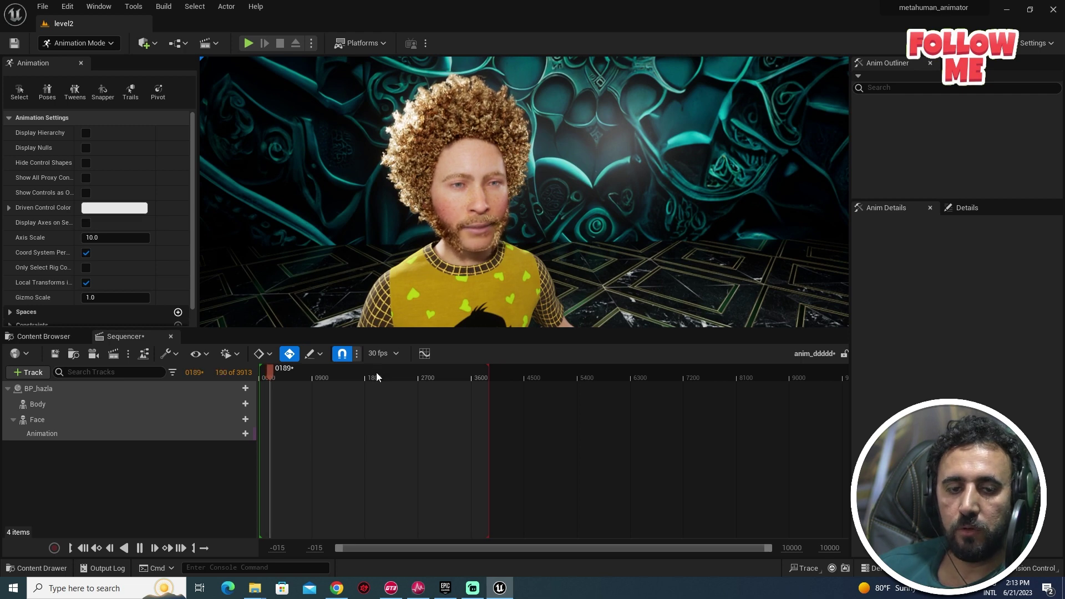
{"action": "left_click", "coordinate": [375, 376]}
{"action": "key", "text": "s"}
{"action": "mouse_move", "coordinate": [477, 261]}
{"action": "right_mouse_down"}
{"action": "mouse_move", "coordinate": [478, 297]}
{"action": "mouse_move", "coordinate": [481, 275]}
{"action": "right_mouse_up"}
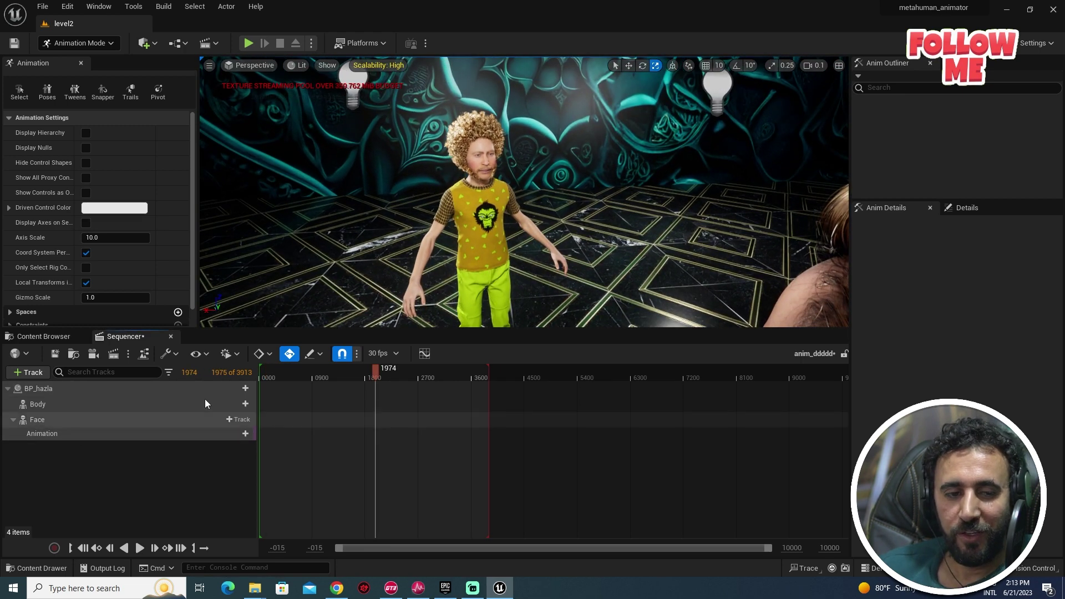
Add the anim_11 body animation to BP_hazla's Body track.
{"action": "left_click", "coordinate": [246, 404]}
{"action": "mouse_move", "coordinate": [308, 139]}
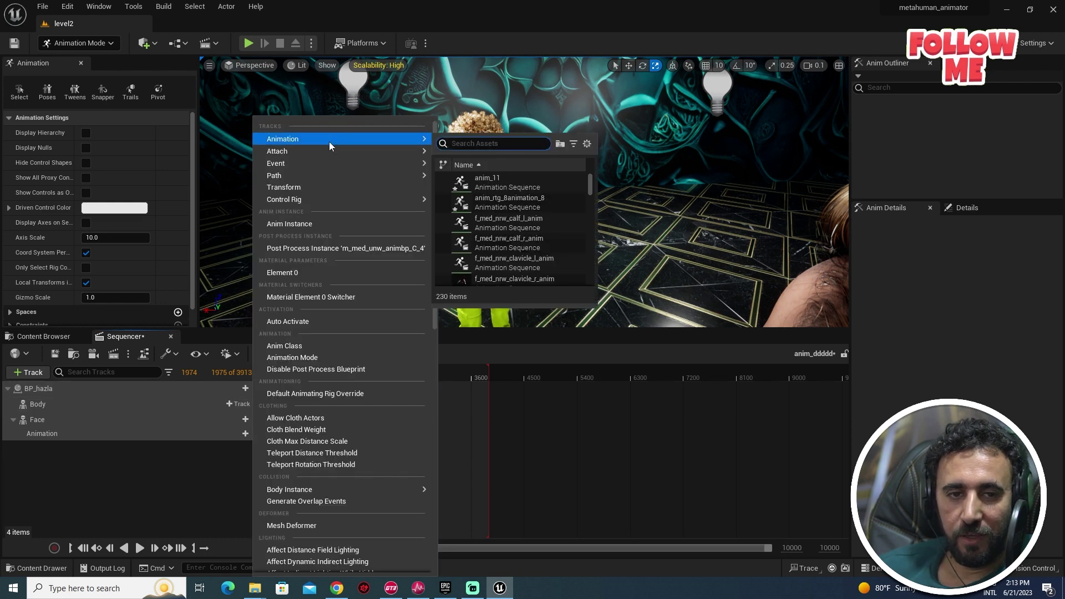
{"action": "type", "text": "anima"}
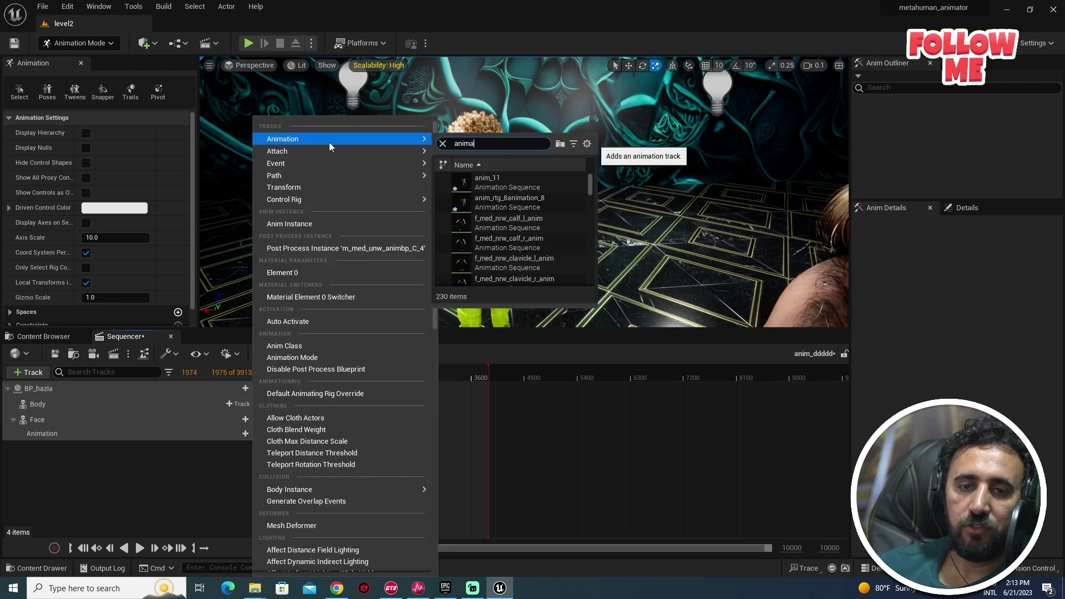
{"action": "type", "text": "t"}
{"action": "key", "text": "BackSpace"}
{"action": "key", "text": "BackSpace"}
{"action": "key", "text": "BackSpace"}
{"action": "key", "text": "BackSpace"}
{"action": "key", "text": "BackSpace"}
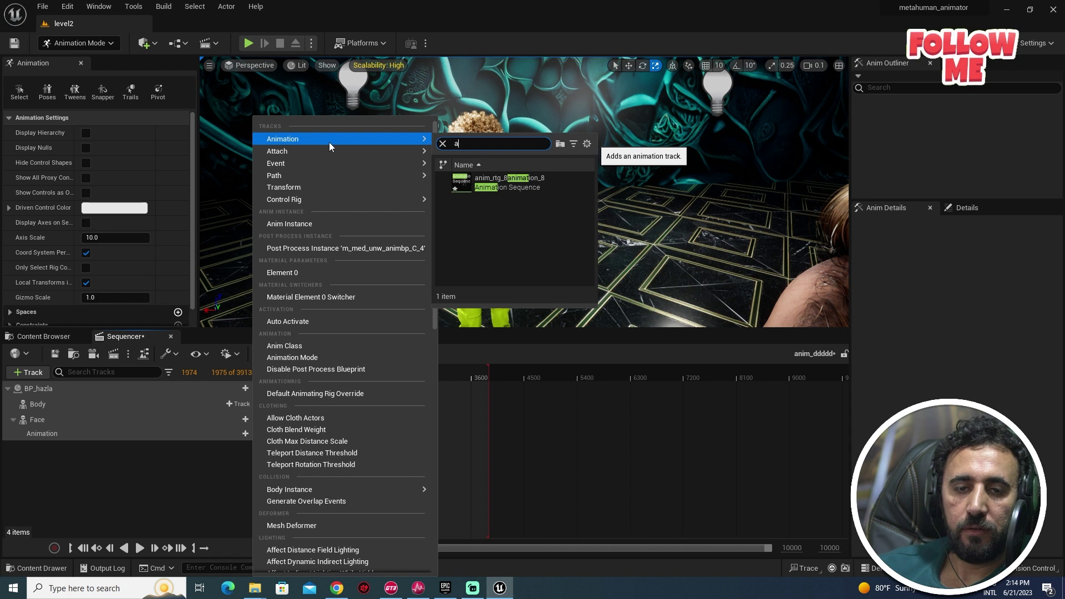
{"action": "type", "text": "nim11"}
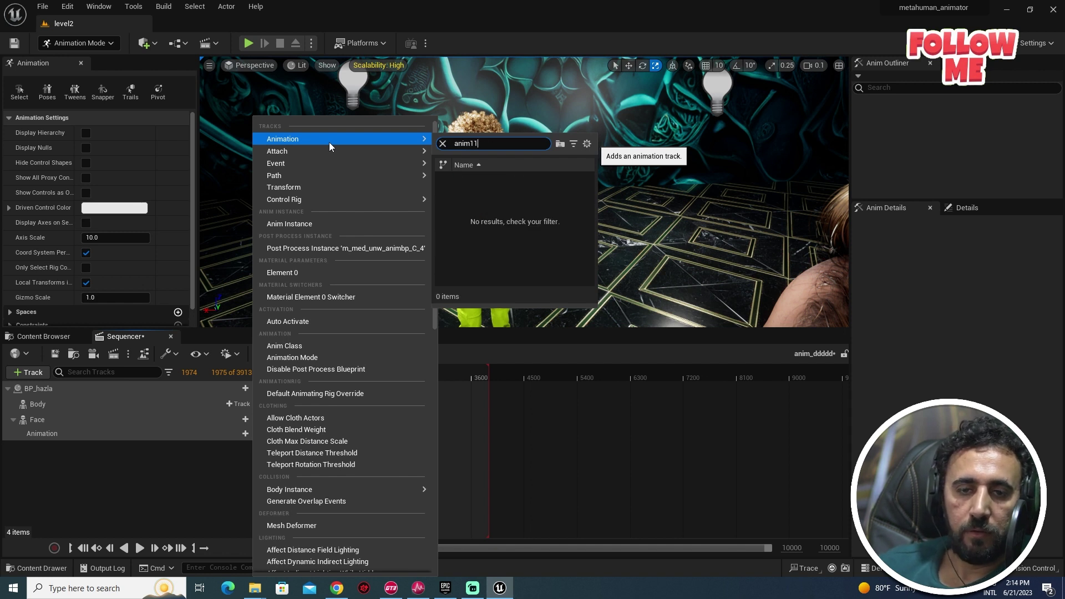
{"action": "key", "text": "BackSpace"}
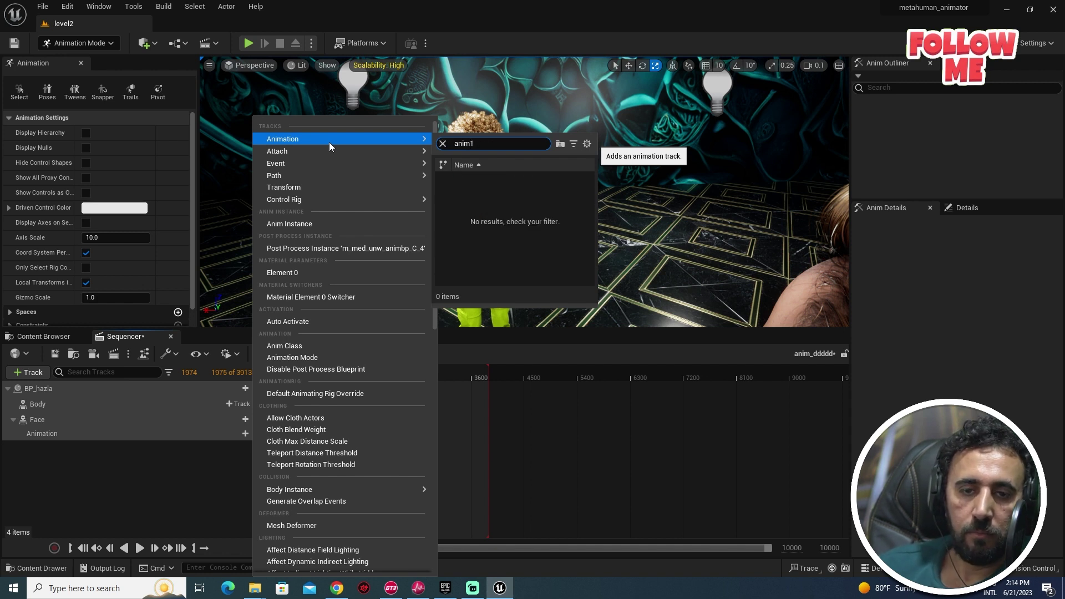
{"action": "key", "text": "BackSpace"}
{"action": "left_click", "coordinate": [495, 186]}
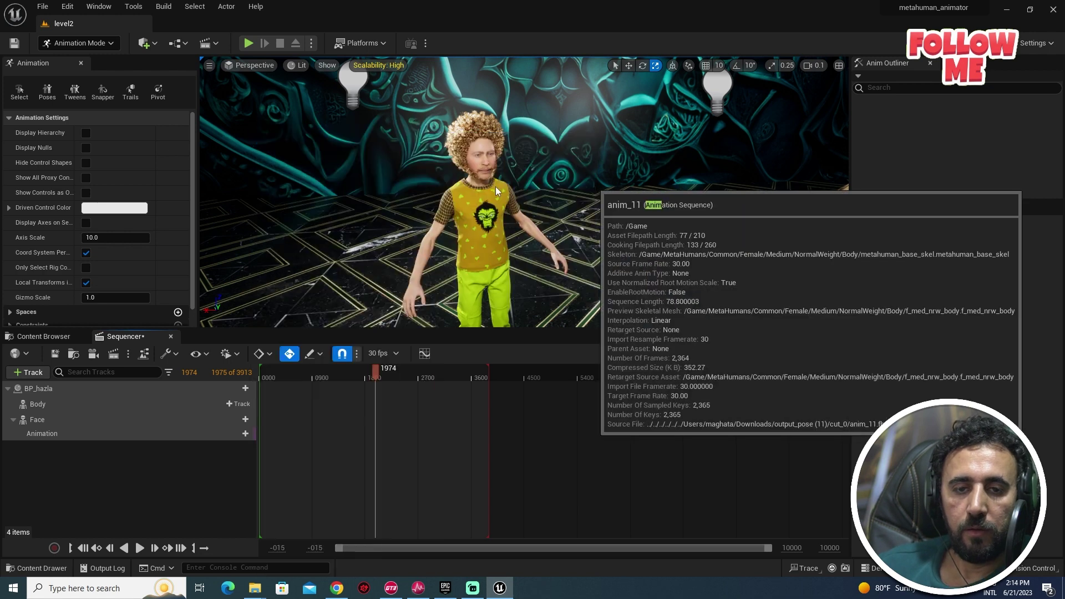
Scrub and play the sequence to check the body and facial animations together on the MetaHuman.
{"action": "left_click", "coordinate": [281, 378]}
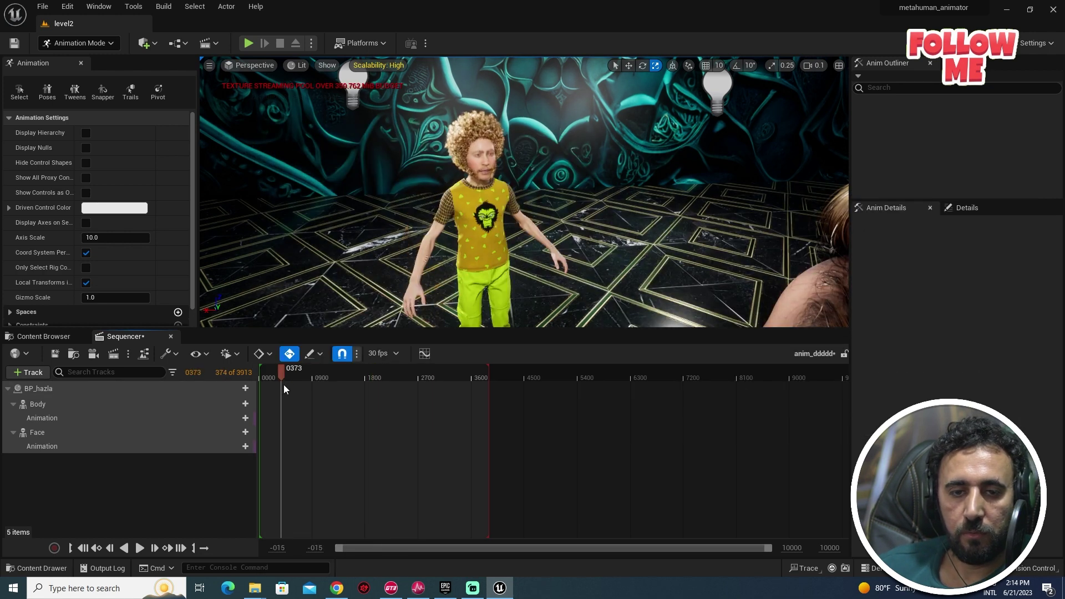
{"action": "left_click_drag", "start_coordinate": [373, 393], "coordinate": [406, 385]}
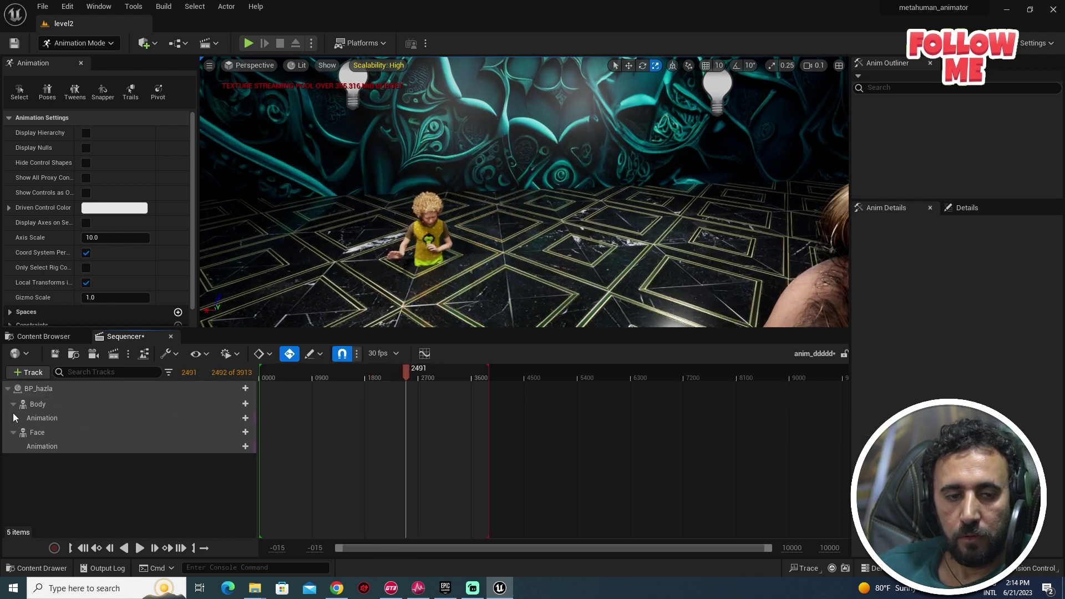
{"action": "left_click", "coordinate": [39, 420]}
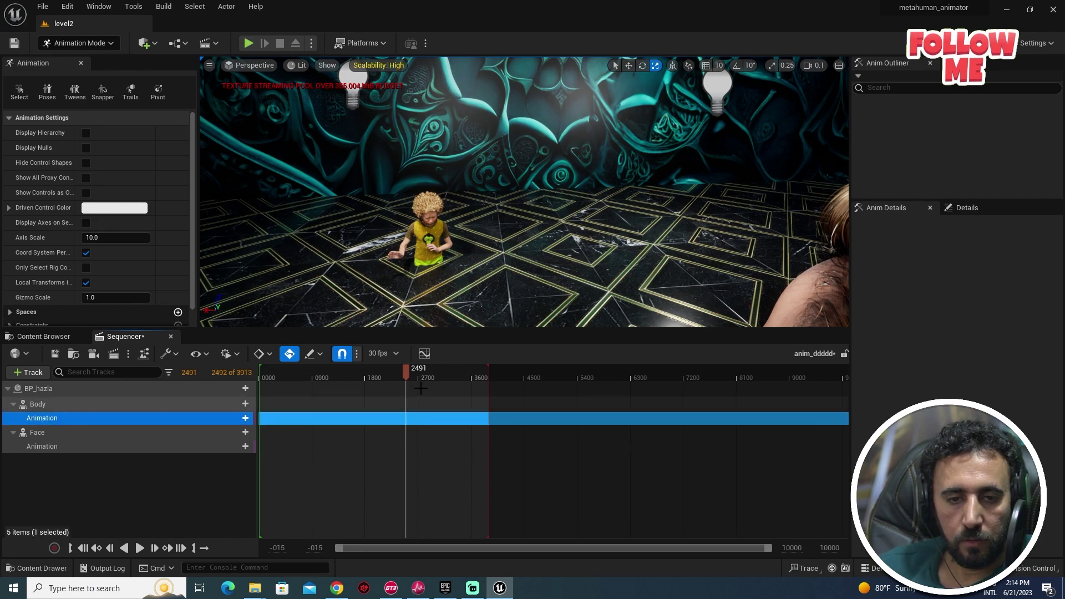
{"action": "key", "text": "space"}
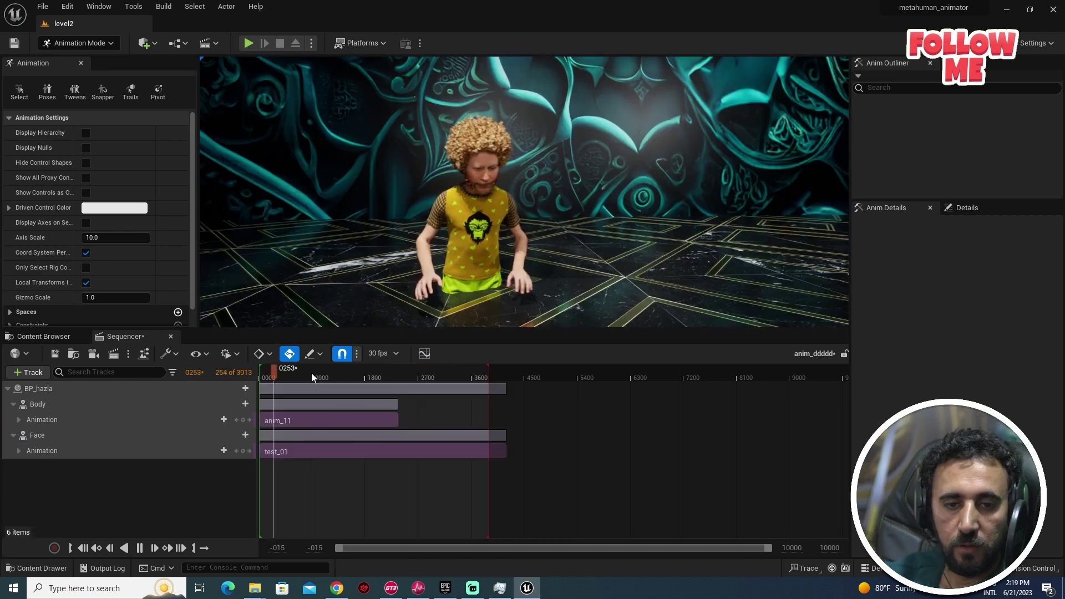
{"action": "left_click", "coordinate": [311, 373]}
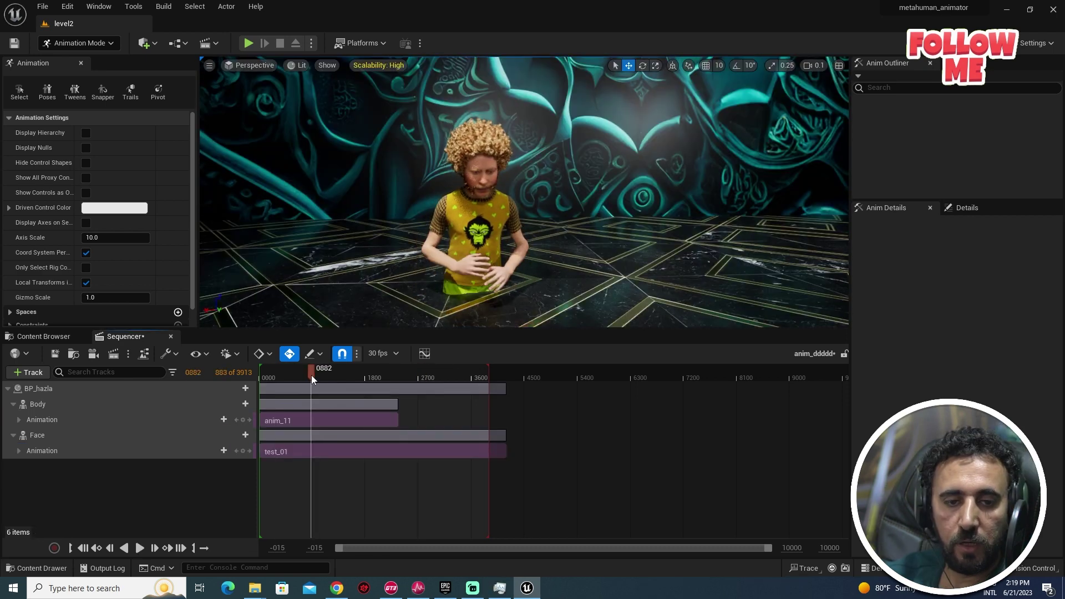
Add a Transform track to BP_hazla's Body component.
{"action": "left_click", "coordinate": [49, 406]}
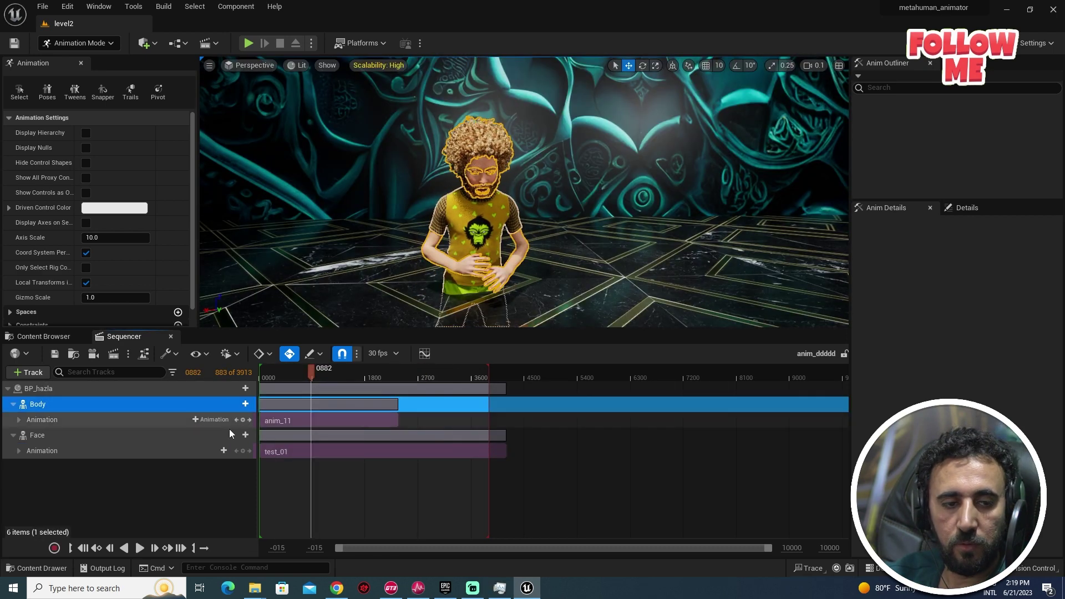
{"action": "left_click", "coordinate": [239, 405]}
{"action": "mouse_move", "coordinate": [318, 151]}
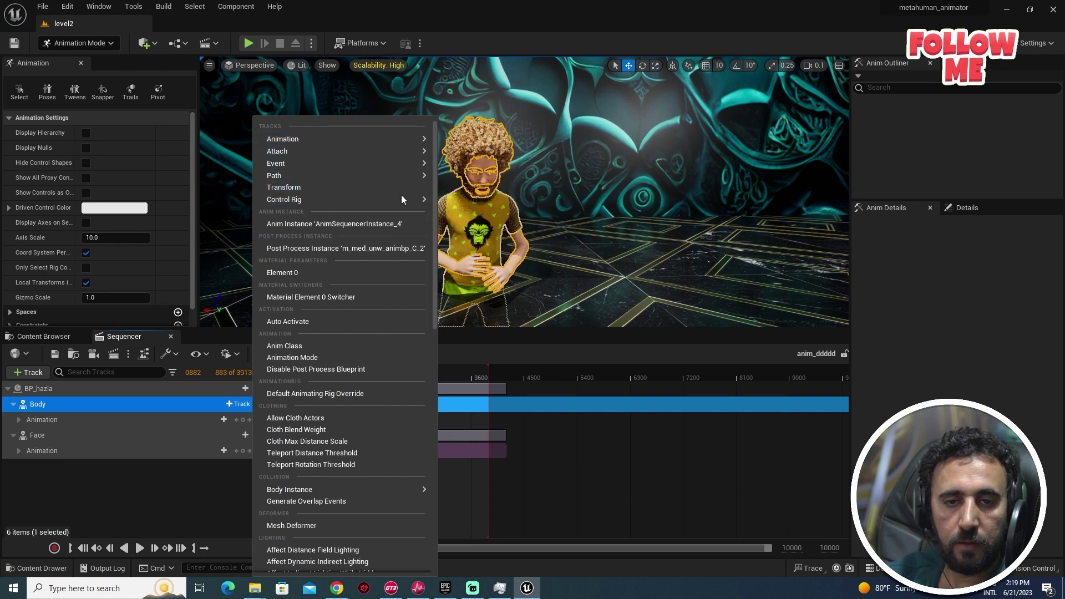
{"action": "left_click", "coordinate": [372, 189]}
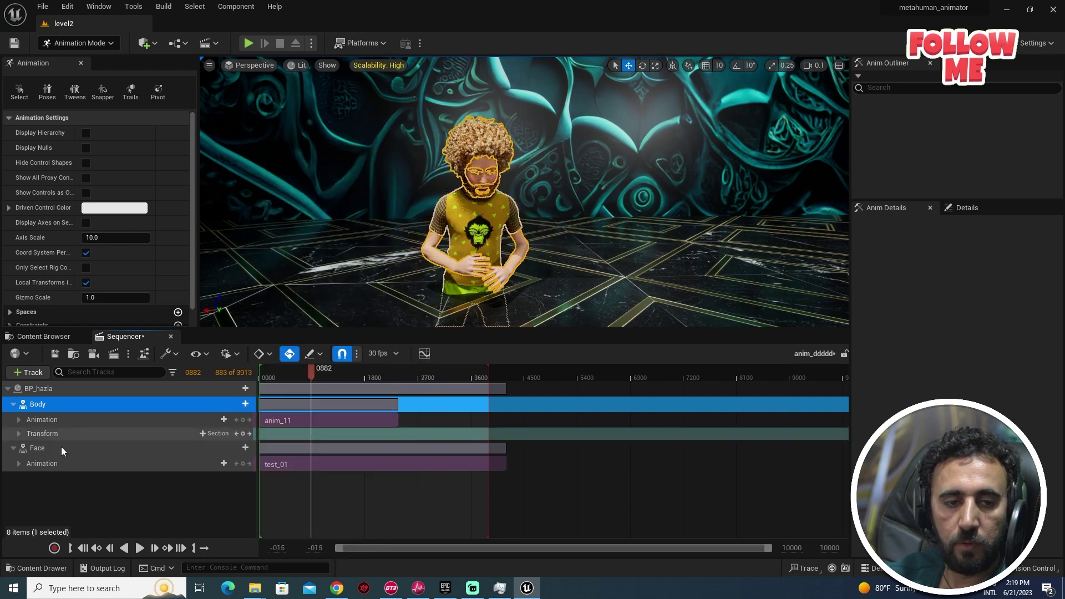
Adjust BP_hazla's height relative to the floor by moving it vertically to a Z location of about -7.2.
{"action": "left_click", "coordinate": [48, 434]}
{"action": "left_click", "coordinate": [968, 208]}
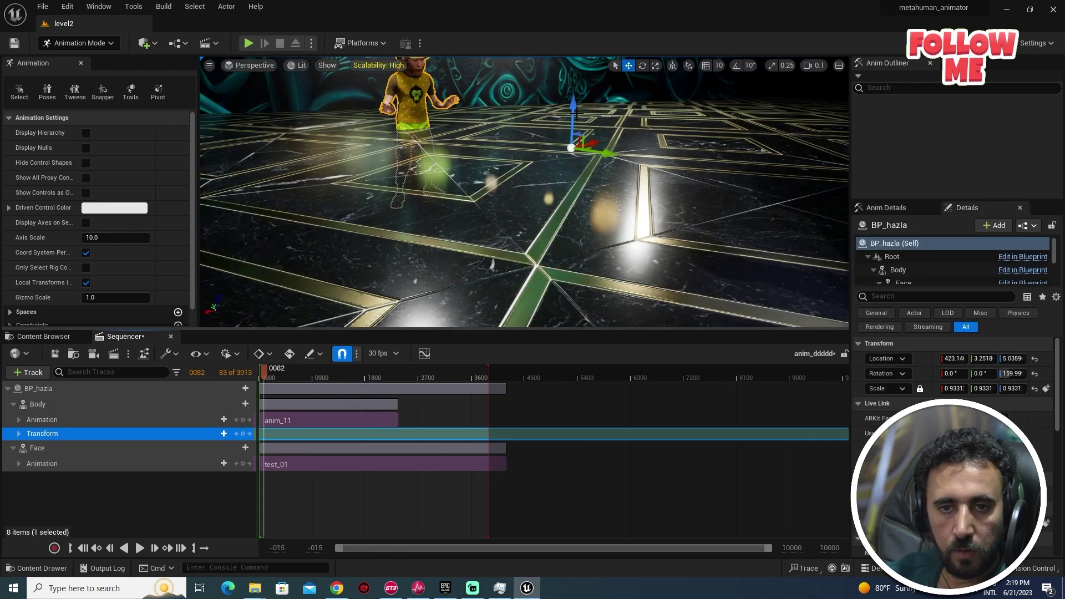
{"action": "right_click_drag", "start_coordinate": [578, 118], "coordinate": [577, 118]}
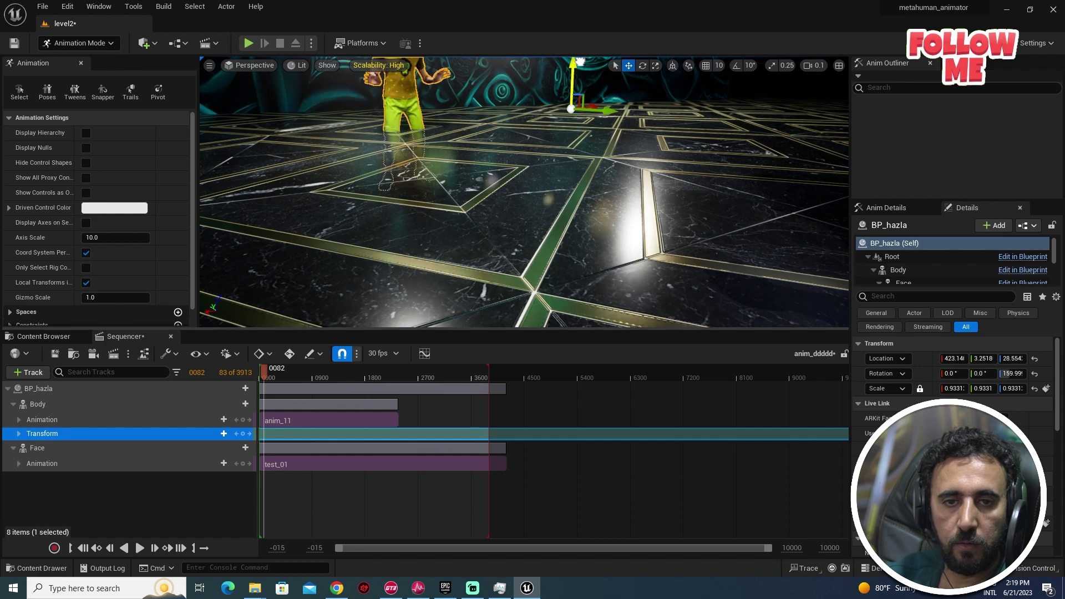
{"action": "right_click_drag", "start_coordinate": [580, 61], "coordinate": [546, 152]}
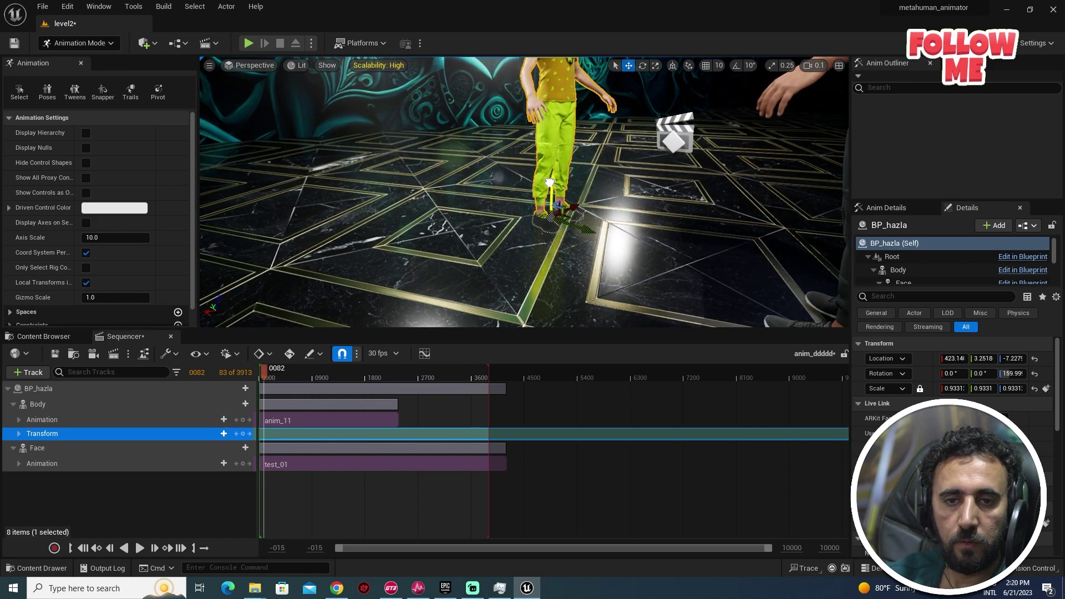